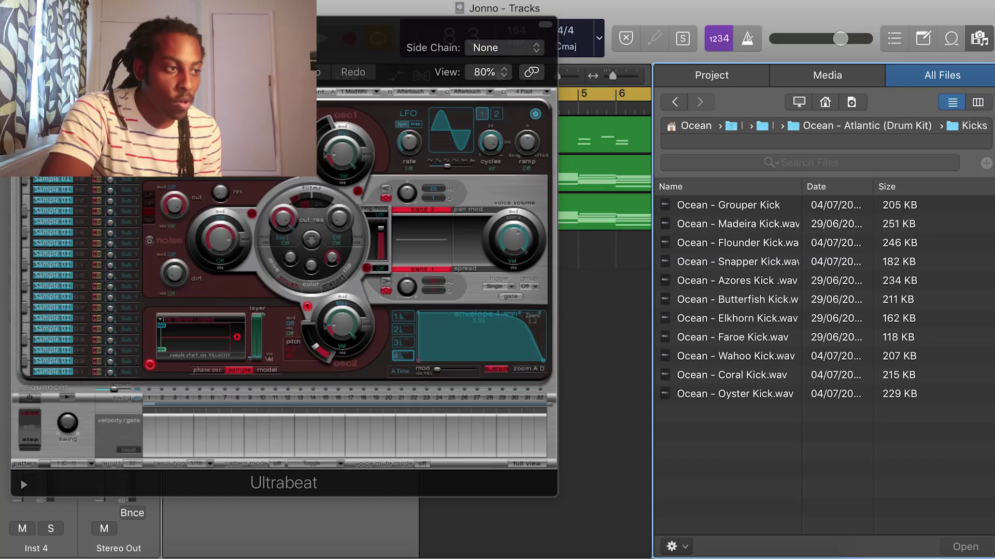
From the drum kit's Claps folder, load the Ocean - Loggerhead Clap sample into Ultrabeat and play it
left_click(674, 102)
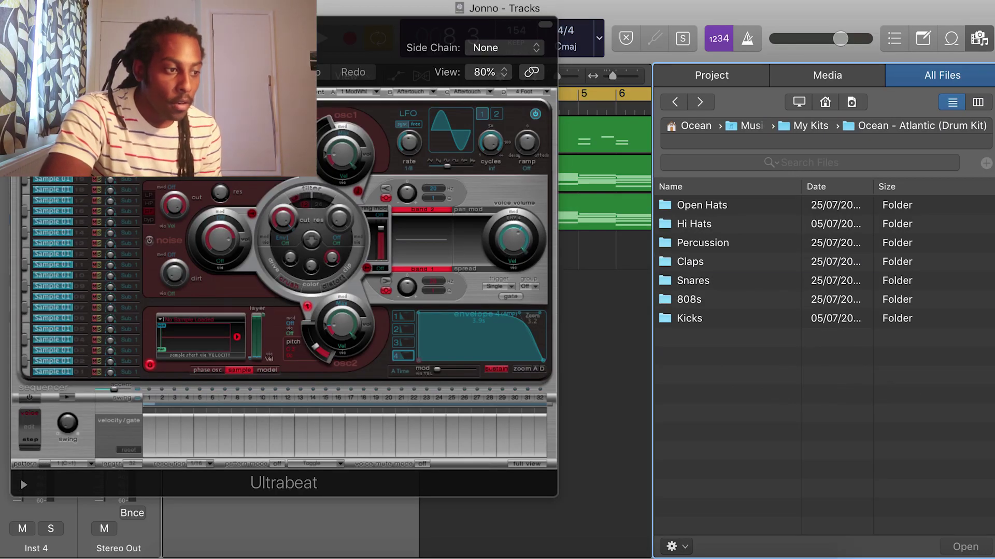
double_click(690, 262)
left_click(738, 281)
left_click(738, 300)
left_click_drag(738, 300, 197, 337)
key("space")
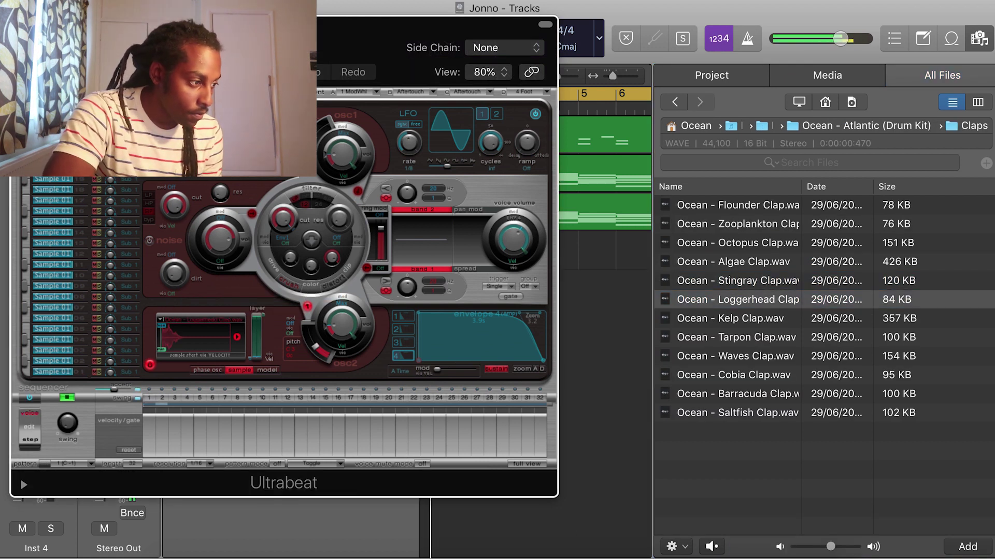
Place the clap pattern on the Inst 4 track at bars 1 and 3 and combine both regions into one
left_click_drag(67, 441, 435, 251)
left_click_drag(544, 301, 505, 249)
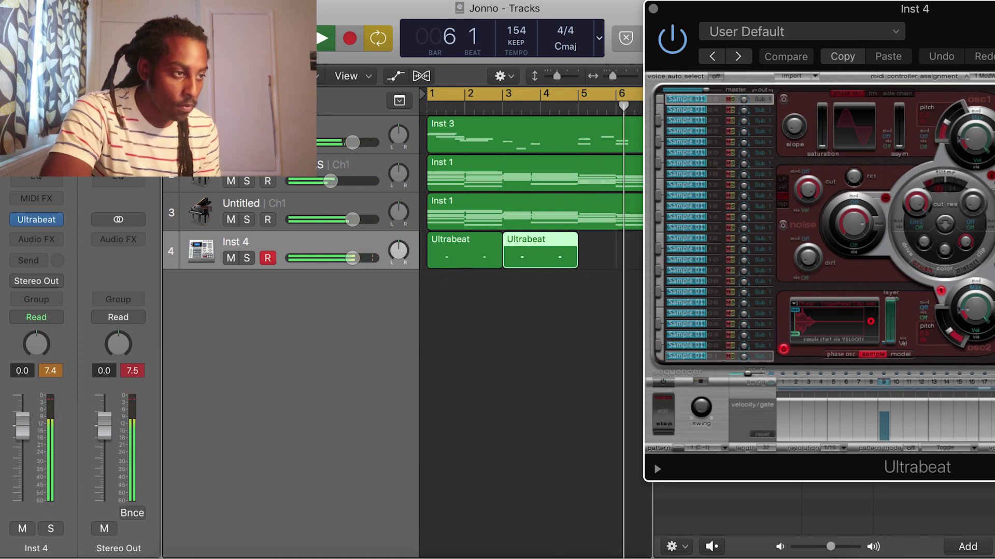
left_click(654, 9)
left_click_drag(581, 301, 536, 275)
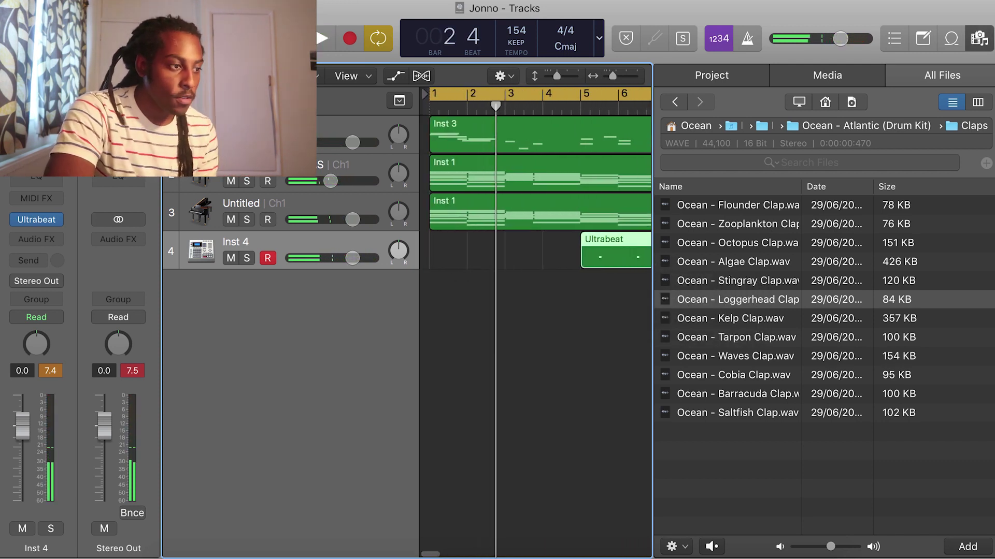
Hide the file browser and shorten the cycle range to end at bar 5, playing the loop
key("f")
left_click_drag(734, 96, 569, 97)
key("space")
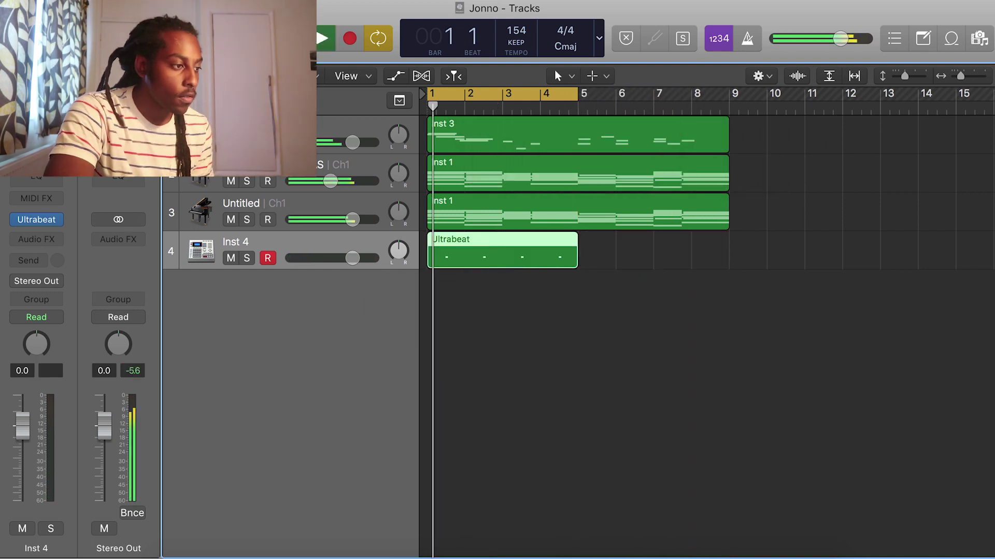
Duplicate the clap's Ultrabeat track as Inst 5, open its drum machine and audition samples in the kit's Hi Hats folder
key("super+d")
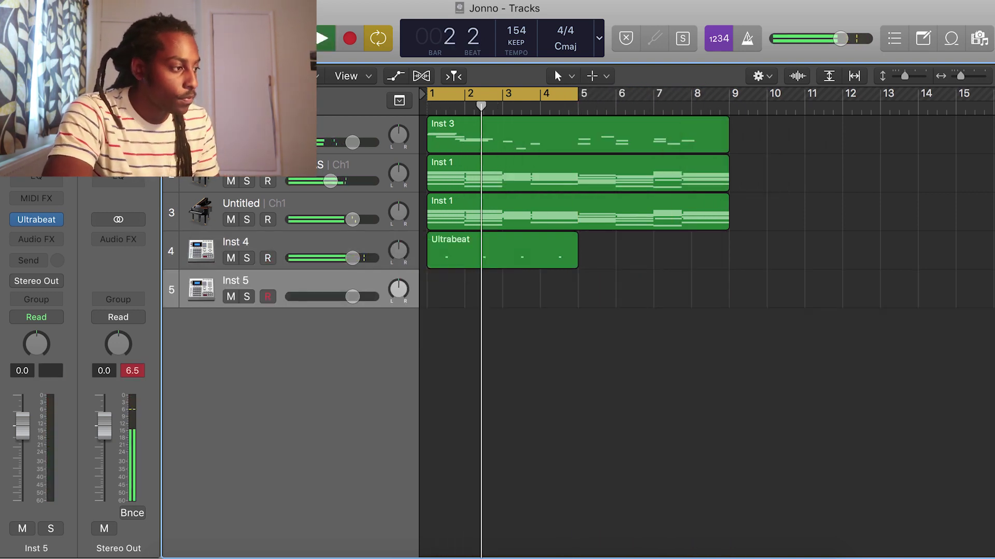
left_click(37, 220)
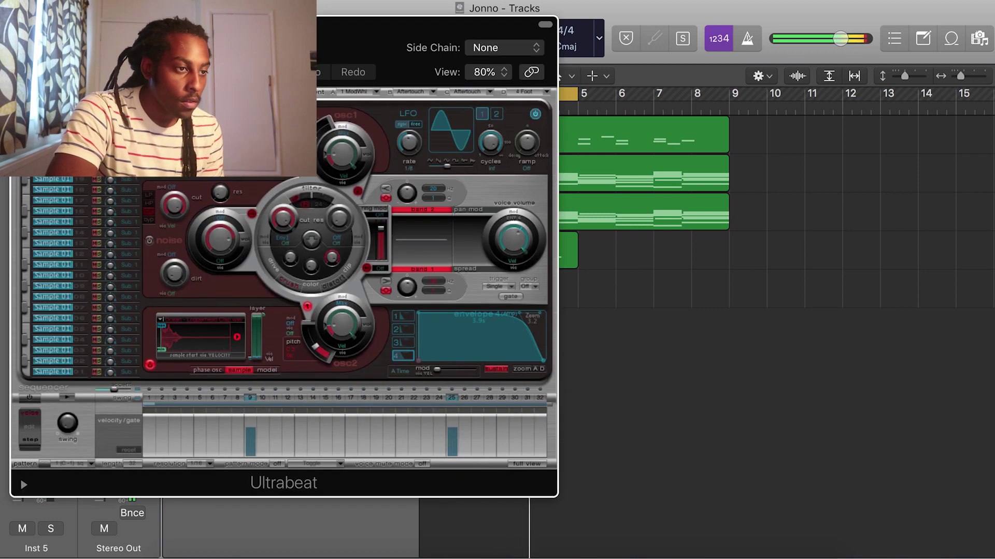
key("f")
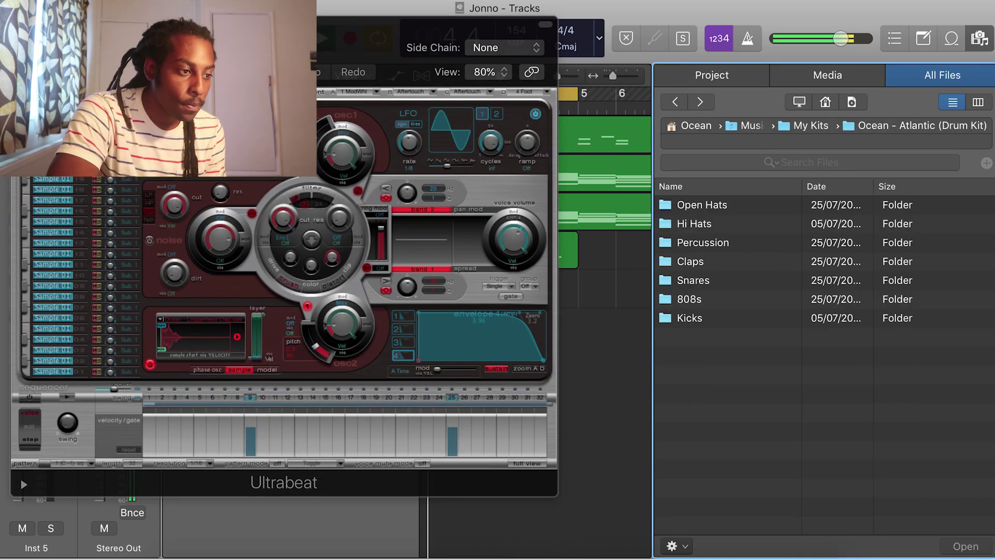
double_click(694, 224)
left_click(735, 262)
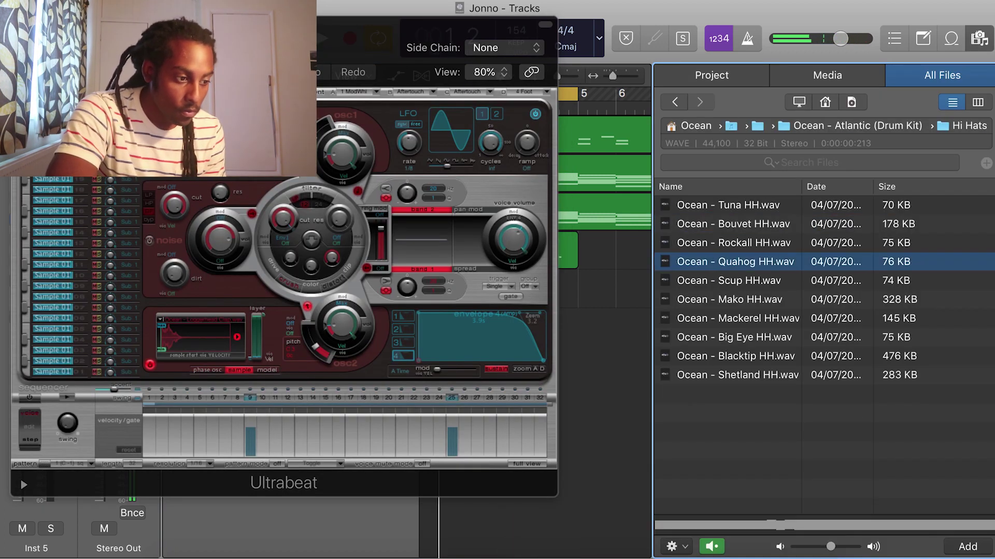
Load Ocean - Scup HH.wav into Ultrabeat and fill all 32 sequencer steps at 1/8 resolution
left_click_drag(728, 280, 201, 336)
left_click_drag(149, 398, 540, 398)
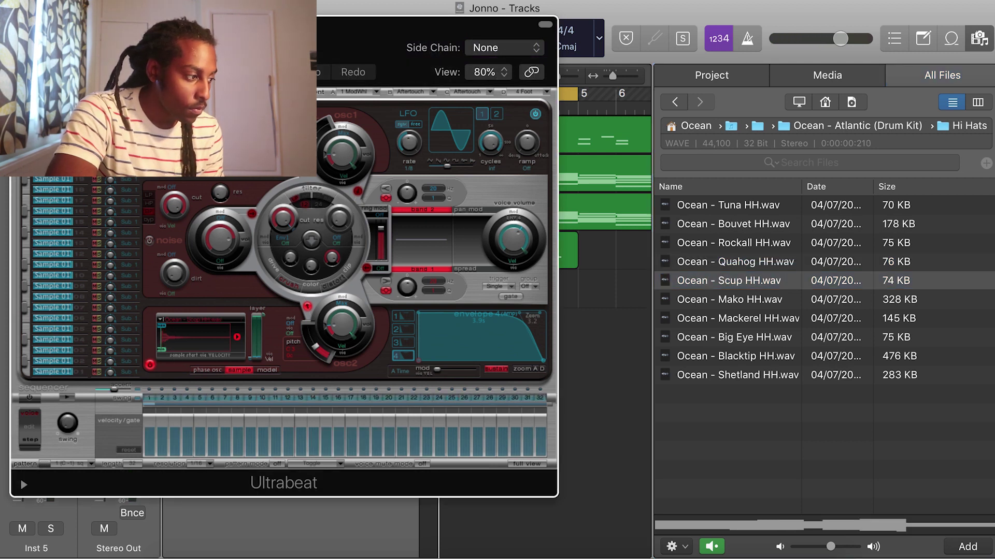
key("space")
left_click(198, 464)
left_click(204, 438)
Replace the hi-hat sample in Ultrabeat with Ocean - Mako HH.wav and play it with the loop
left_click(813, 298)
left_click_drag(814, 300, 223, 339)
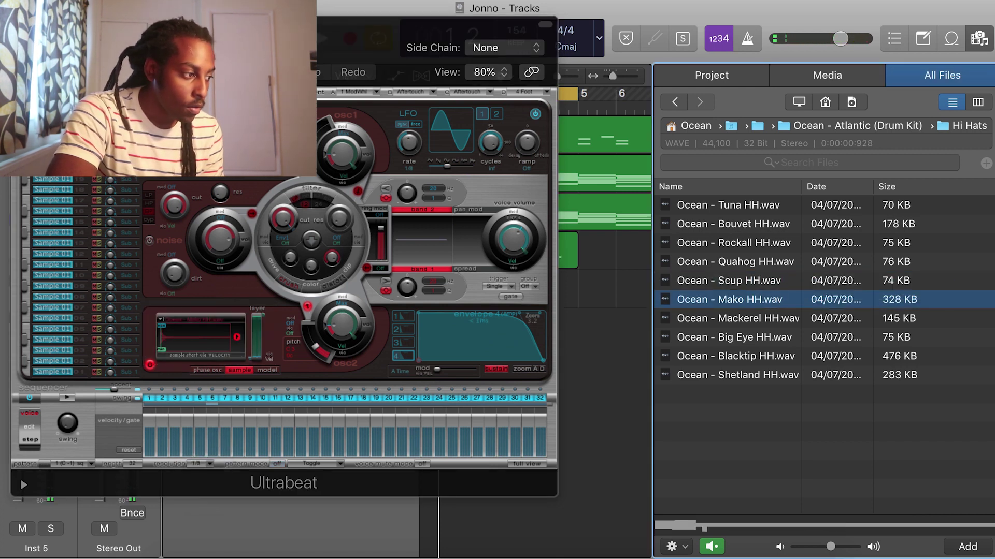
key("space")
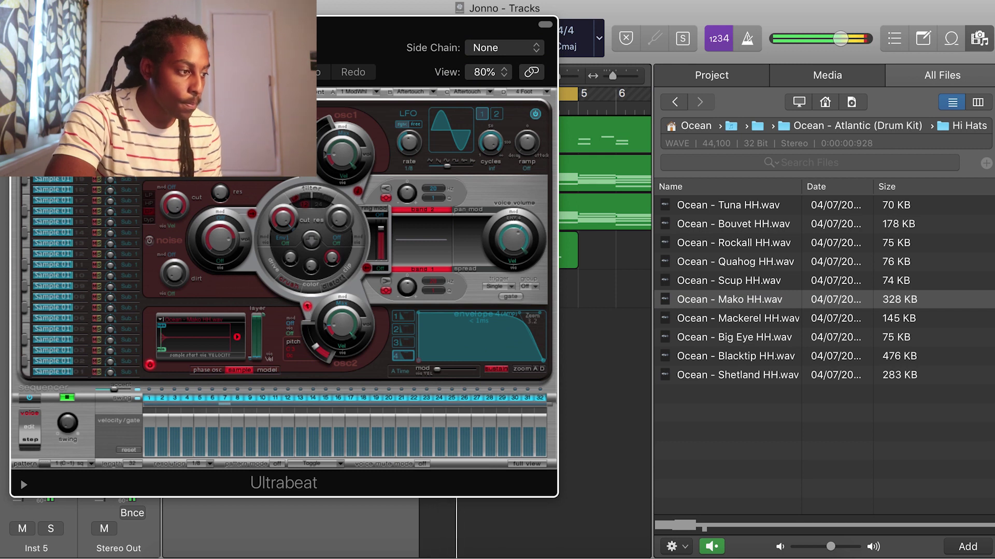
Place the hi-hat pattern on the Inst 5 track at bar 1 and lower that track's volume
left_click_drag(291, 25, 884, 8)
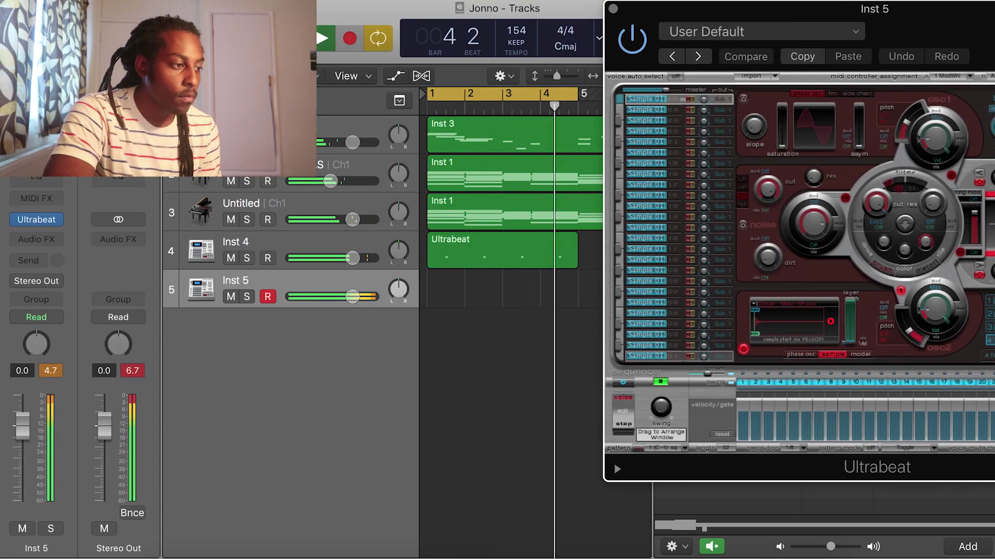
left_click_drag(660, 422, 435, 290)
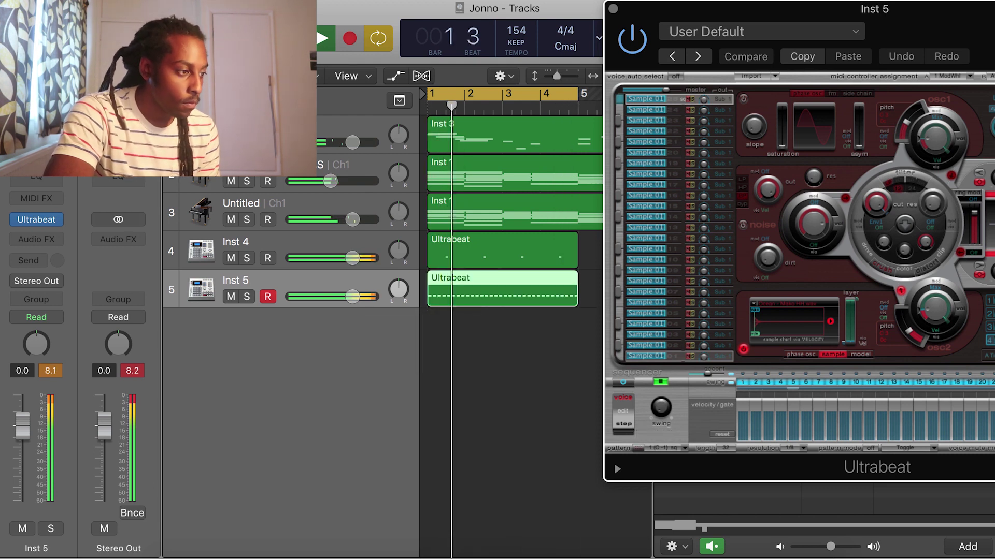
left_click_drag(352, 296, 337, 297)
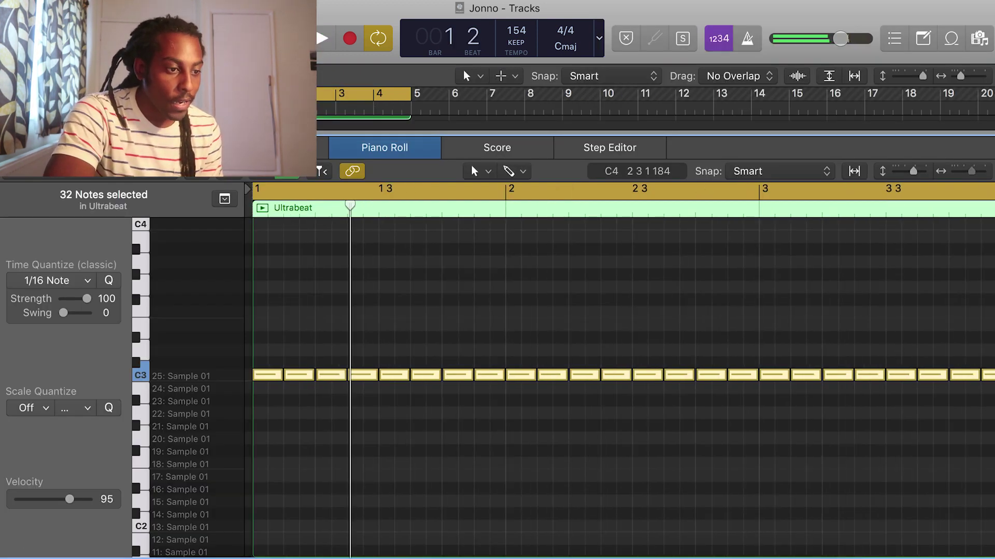
In the hi-hat region's piano roll, raise the last two notes of bar 1 from C3 to D3
key("super+Left")
key("super+Left")
key("super+Left")
key("super+Left")
key("super+Right")
key("super+Right")
key("super+Left")
key("super+Left")
key("super+Left")
key("super+Left")
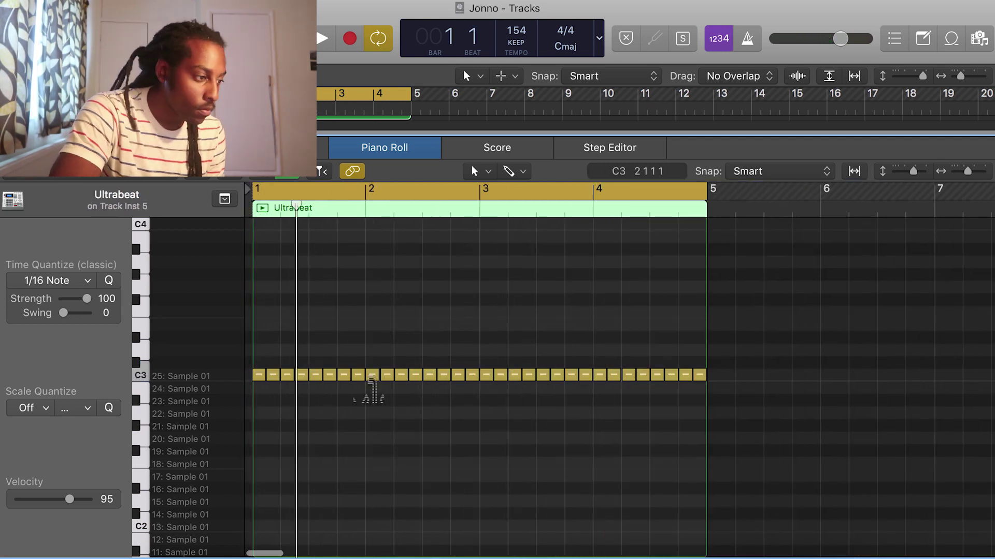
key("space")
key("space")
left_click_drag(344, 384, 354, 350)
key("space")
Raise the last two hi-hat notes of bar 3 from C3 to D3 and play the result
left_click(621, 413)
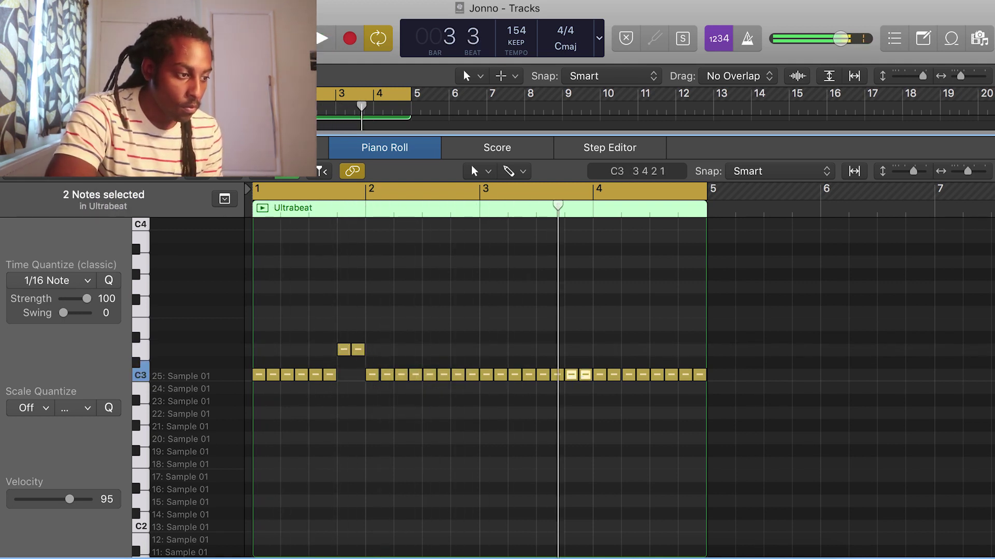
left_click_drag(578, 374, 577, 350)
key("space")
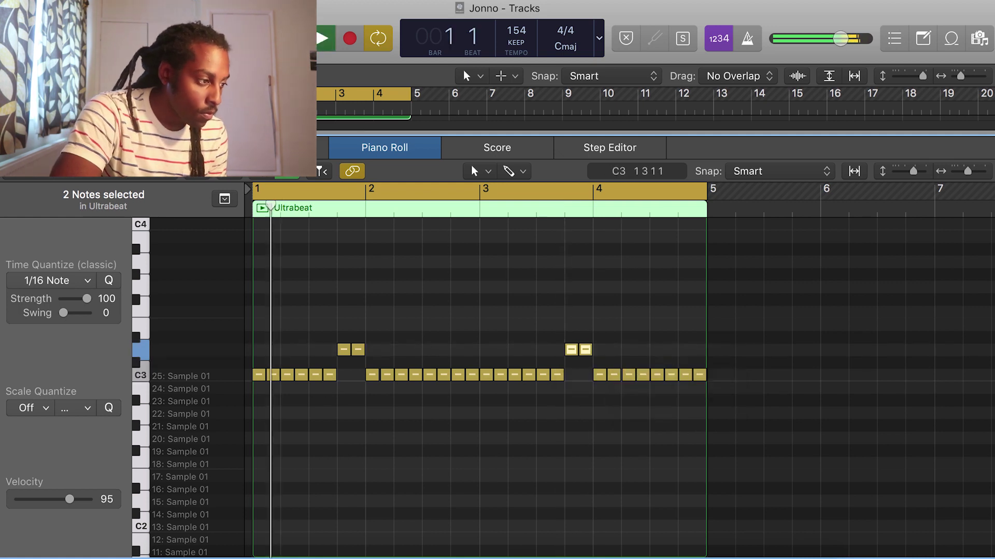
Switch to the Scissors Tool and split the first hi-hat note of bar 1 in half
key("t")
key("Down")
key("Down")
key("Down")
key("Down")
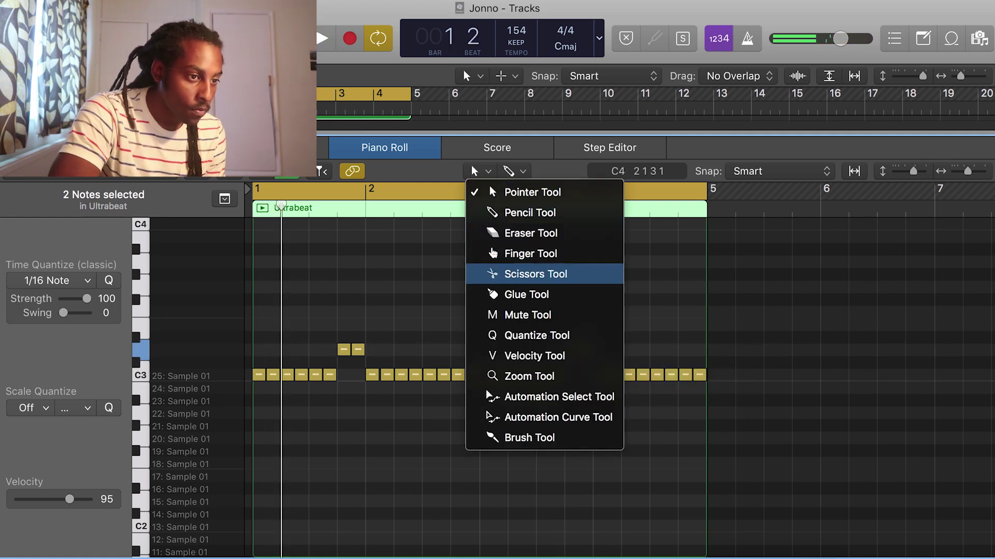
left_click(536, 274)
key("super+Right")
scroll(743, 325, "left", 1)
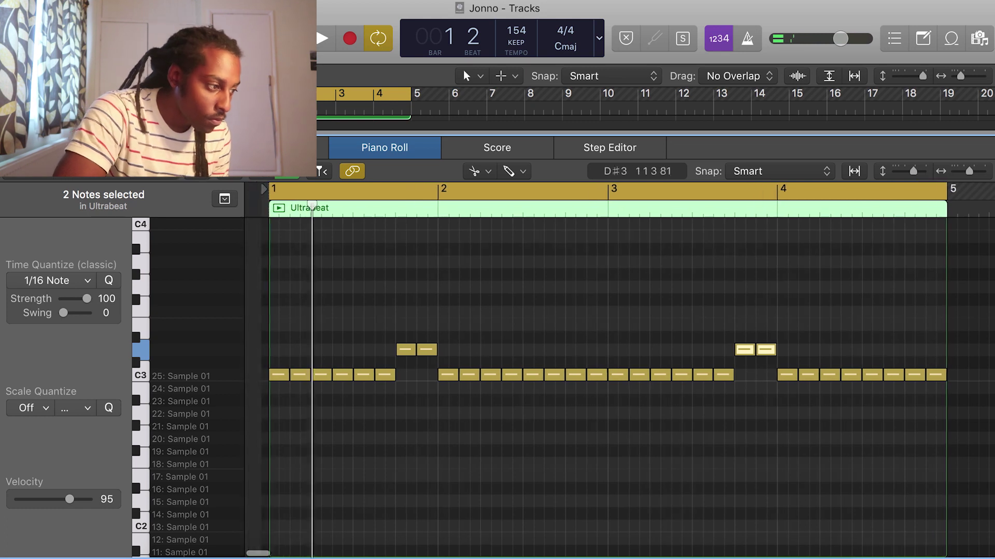
left_click(262, 374)
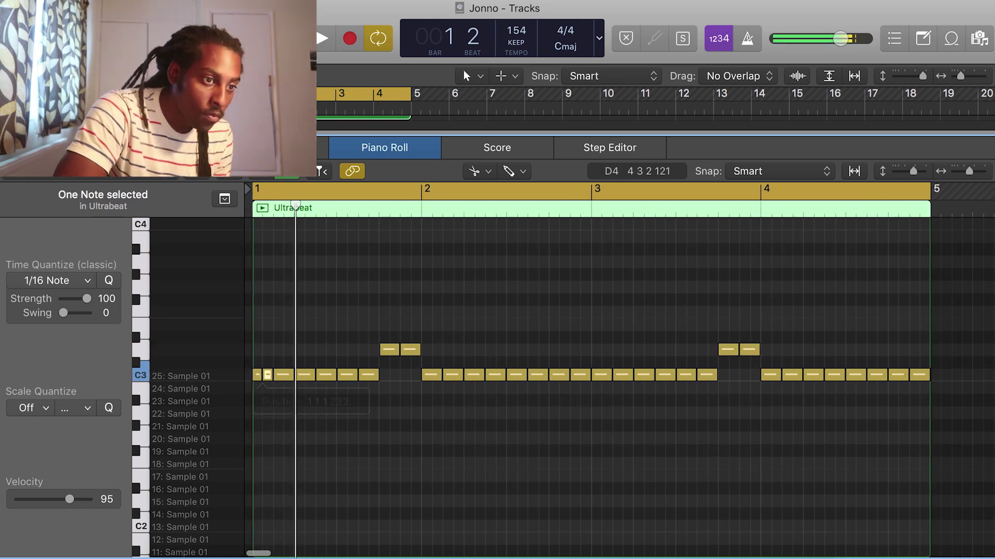
Split the hi-hat note on beat 3 of bar 2 into four equal notes and play the loop
key("super+Right")
key("super+Right")
key("super+Right")
scroll(666, 400, "left", 5)
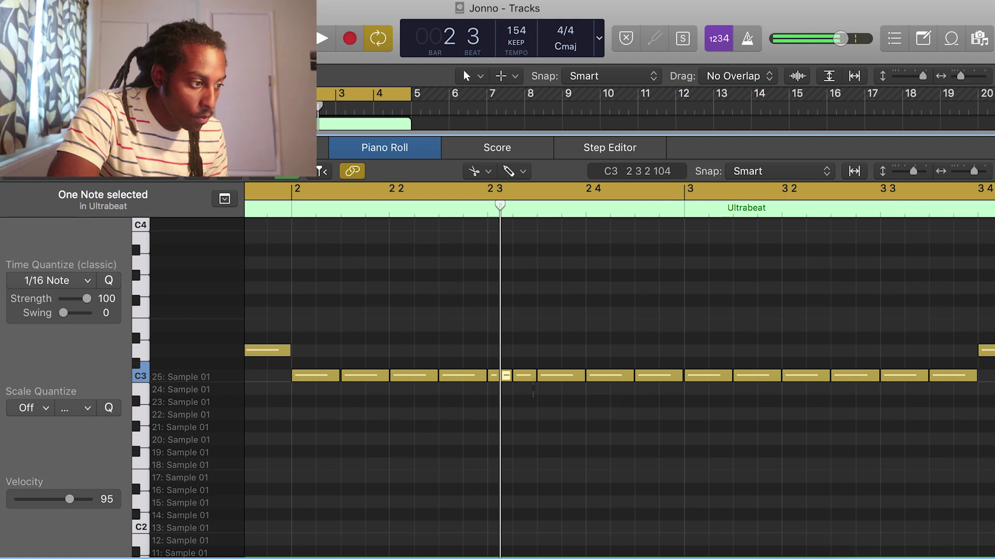
left_click(523, 376)
key("space")
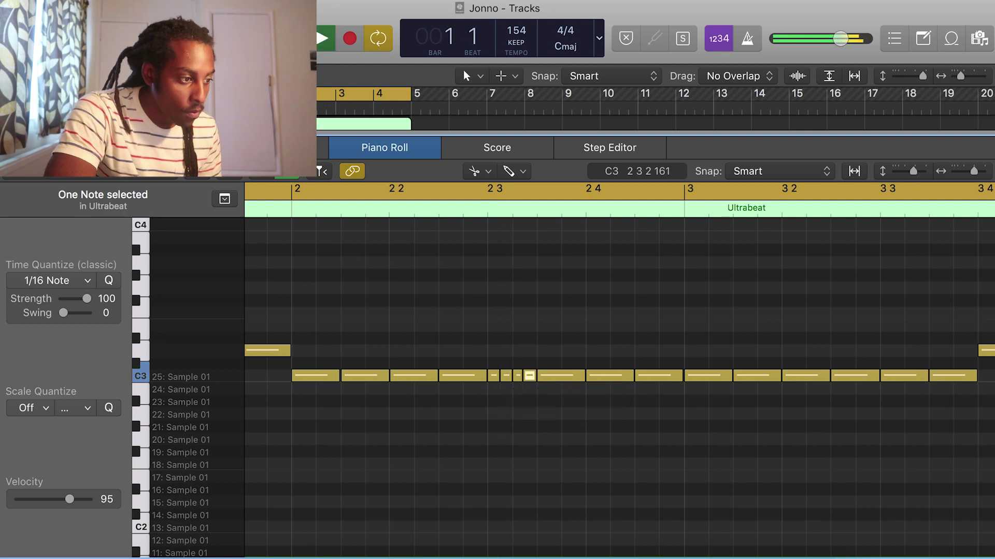
left_click(771, 288)
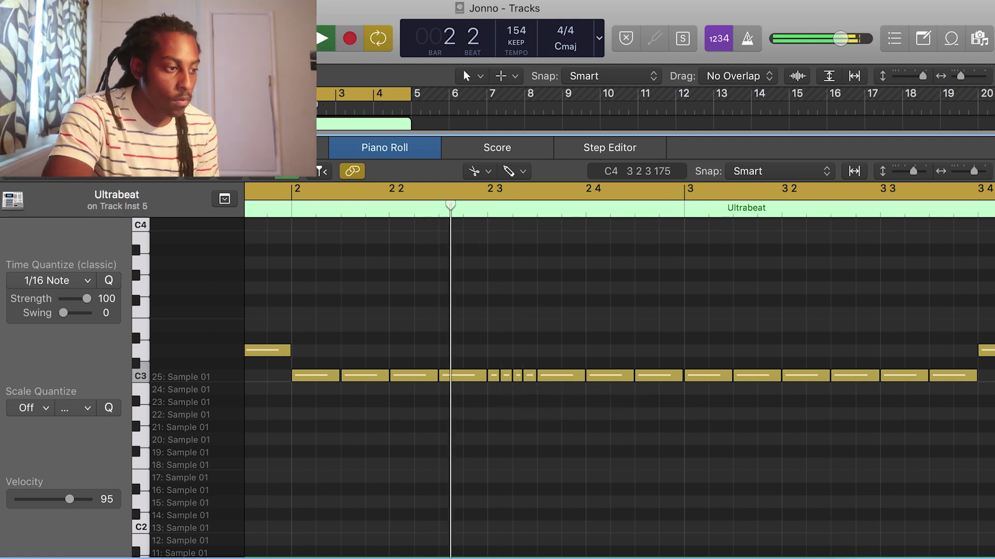
key("space")
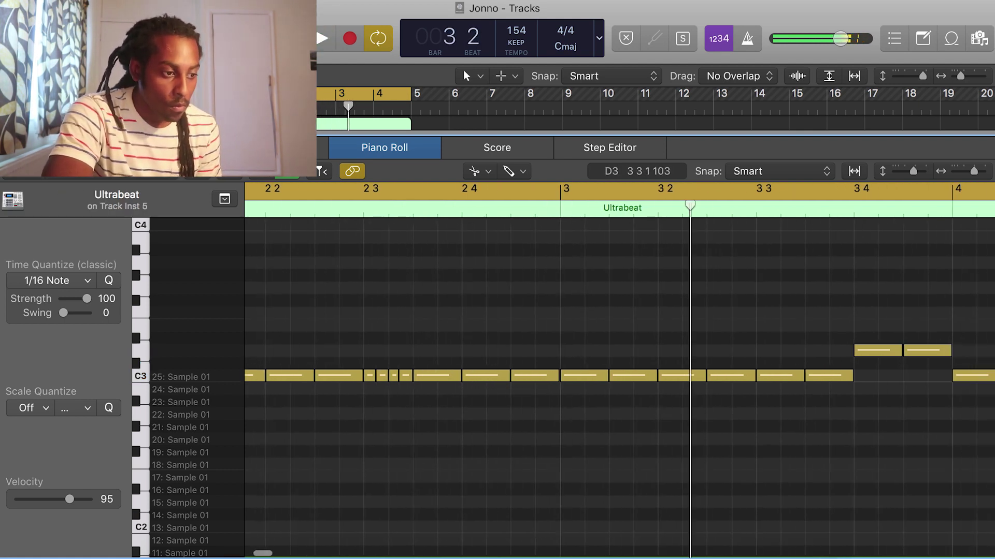
Split the hi-hat note on beat 3 of bar 3 in half and its first half in two, and close the editor
left_click(780, 376)
left_click(767, 376)
key("space")
left_click_drag(974, 171, 971, 170)
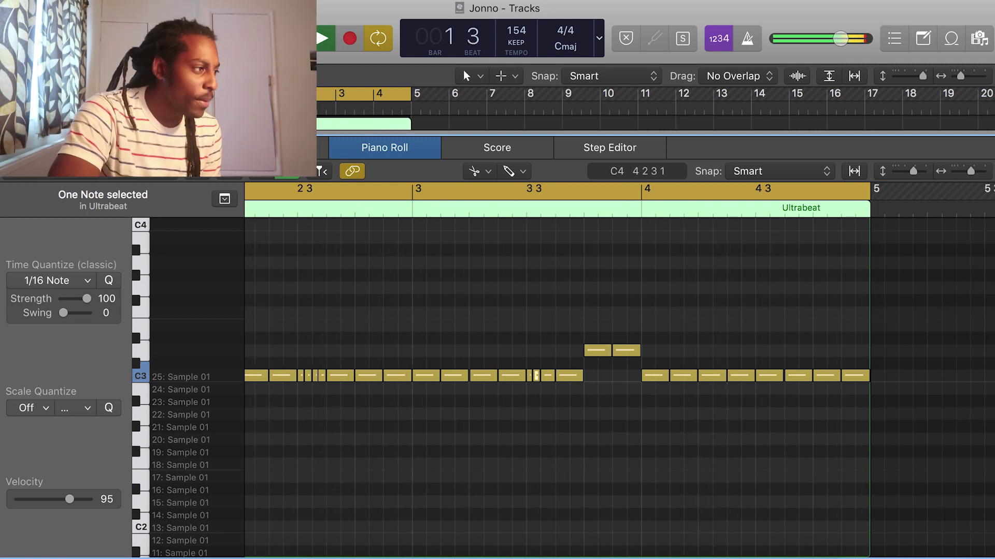
key("e")
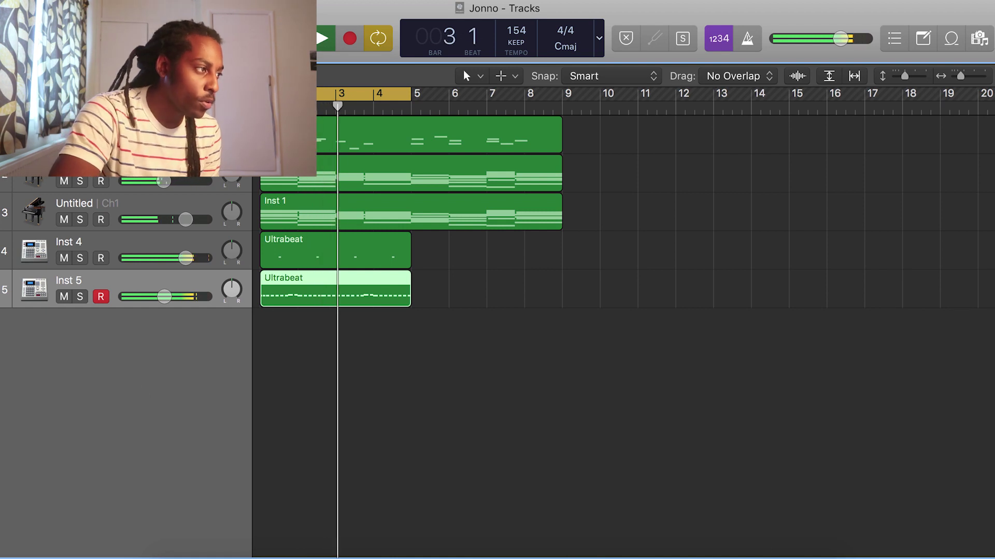
Load the Ocean - Butterfish Kick sample into Ultrabeat on the Inst 6 track and play its sequence
key("i")
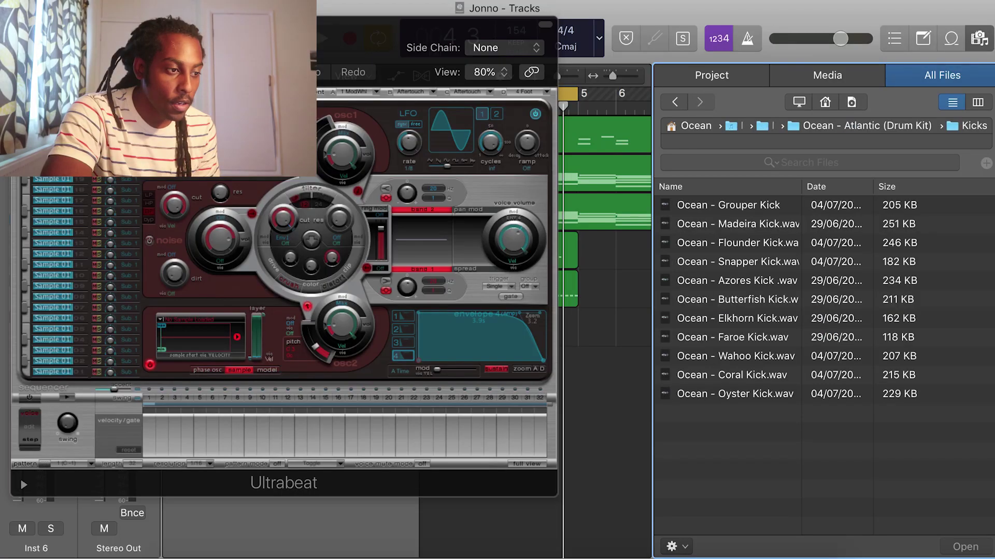
left_click_drag(725, 300, 200, 336)
key("space")
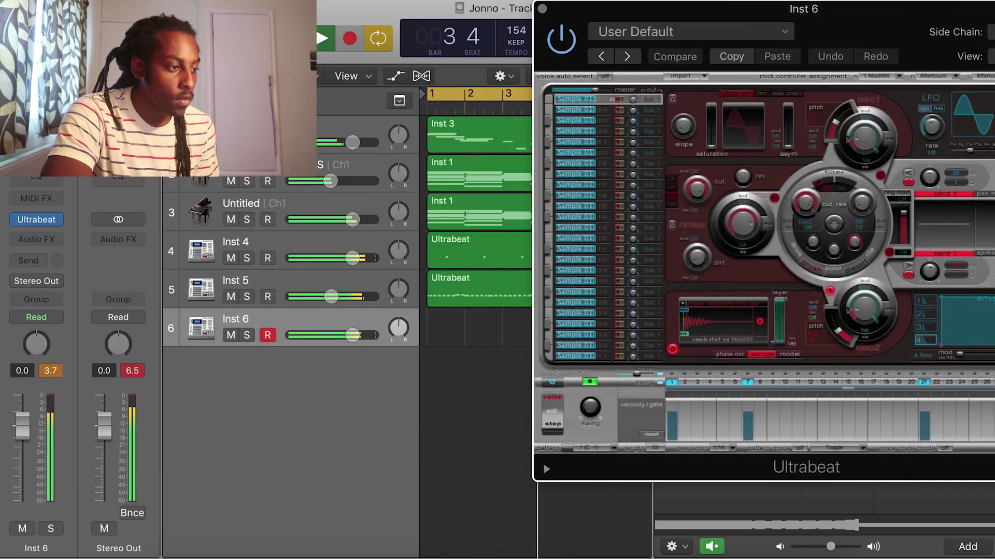
Place the kick pattern on the Inst 6 track at bar 1 and a variation with a hit on step 27 at bar 3
left_click(435, 327)
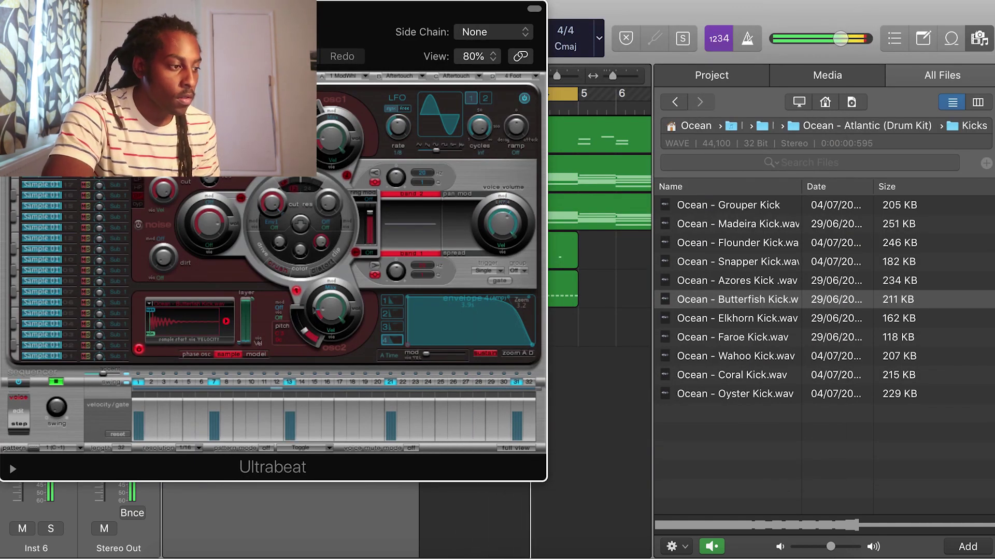
left_click(465, 382)
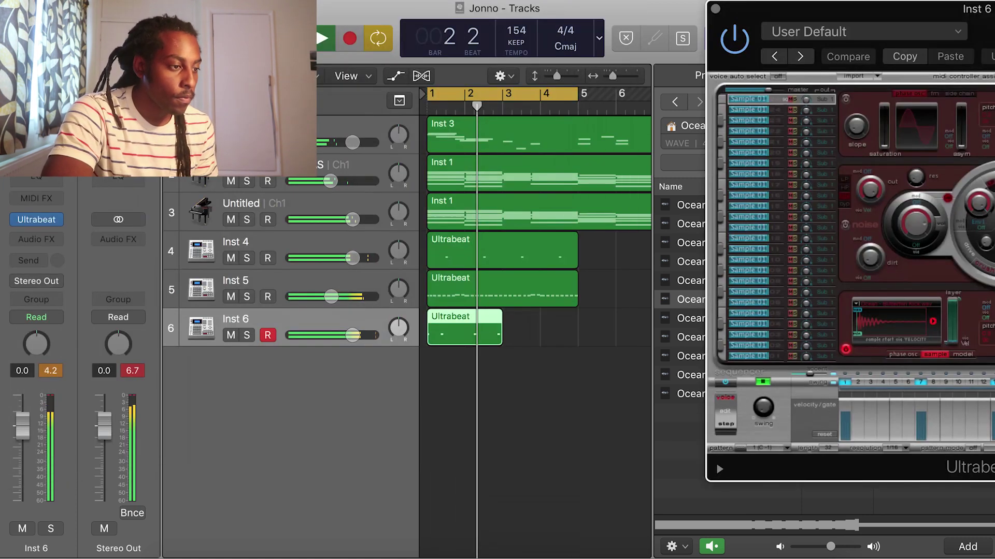
left_click_drag(550, 350, 505, 333)
key("space")
key("space")
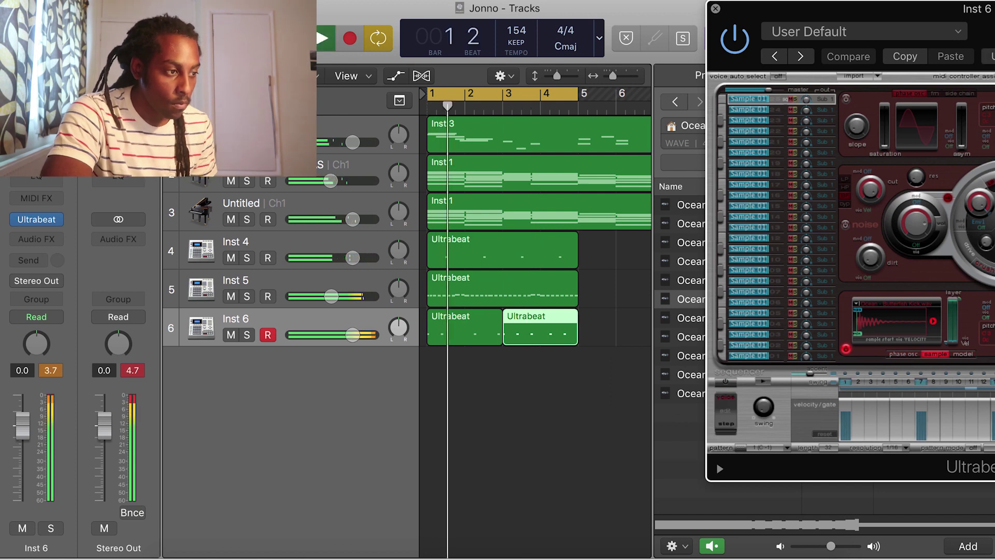
Close Ultrabeat, join the two Inst 6 kick regions into one and lower that track's volume
key("super+w")
left_click(474, 329, "shift")
key("super+j")
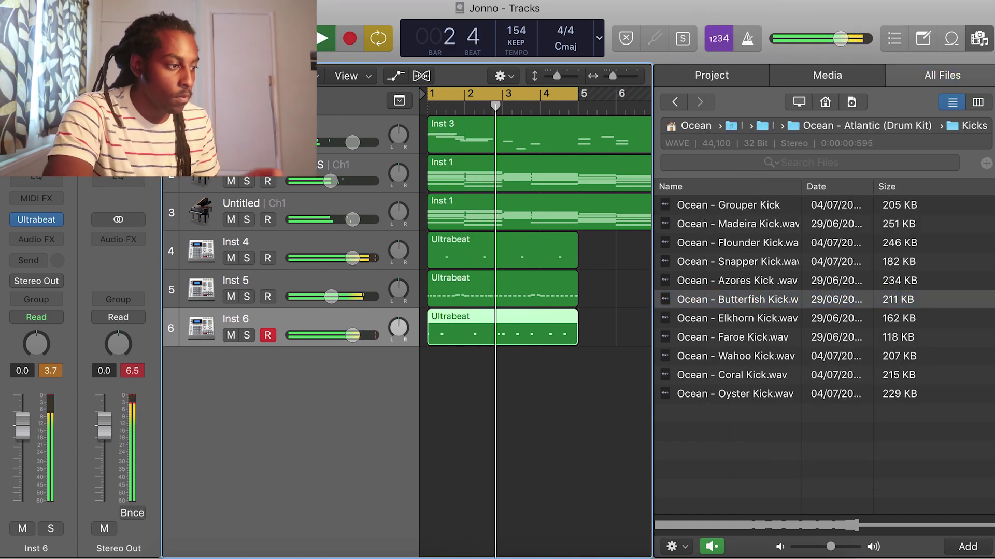
left_click_drag(353, 335, 340, 335)
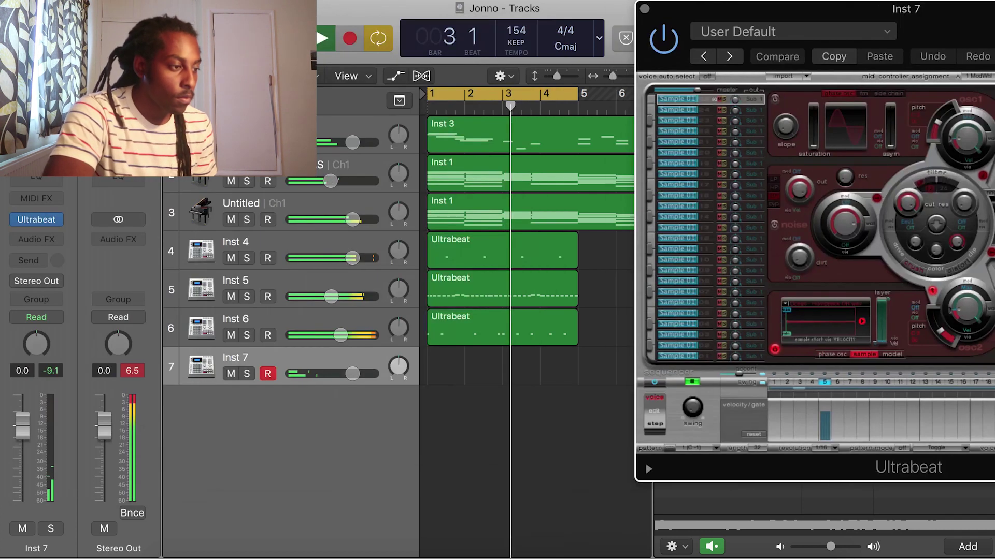
Place the Ultrabeat pattern on the Inst 7 track at bar 1 and lower that track's volume
left_click_drag(692, 382, 438, 367)
left_click_drag(353, 373, 335, 374)
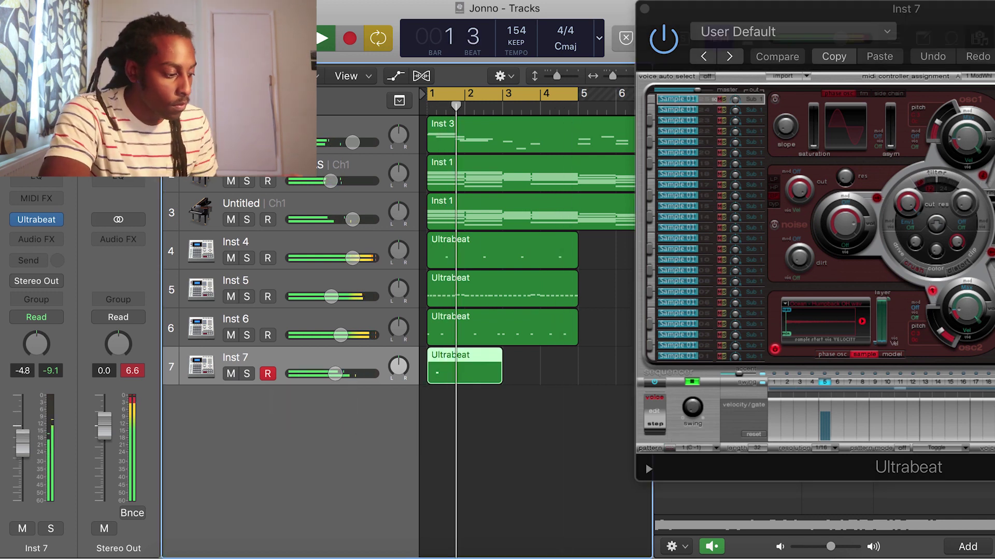
left_click_drag(474, 373, 539, 383)
key("super+z")
key("super+z")
Place a second Ultrabeat pattern region on the Inst 7 track at bar 3 and join the two regions
left_click_drag(670, 448, 503, 377)
left_click_drag(523, 407, 482, 371)
key("super+j")
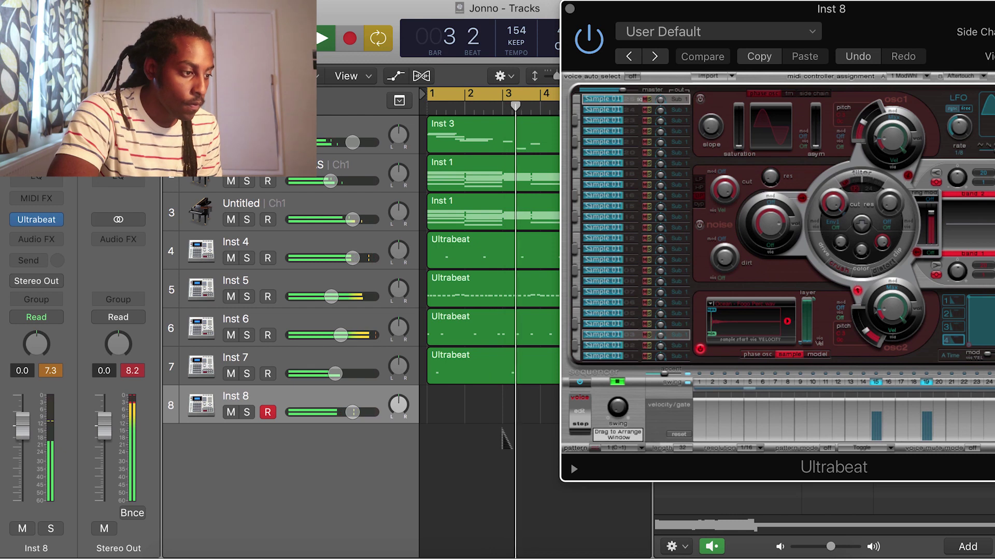
Place the Ultrabeat pattern on the Inst 8 track at bars 1 and 3 and join the two regions
left_click(500, 406)
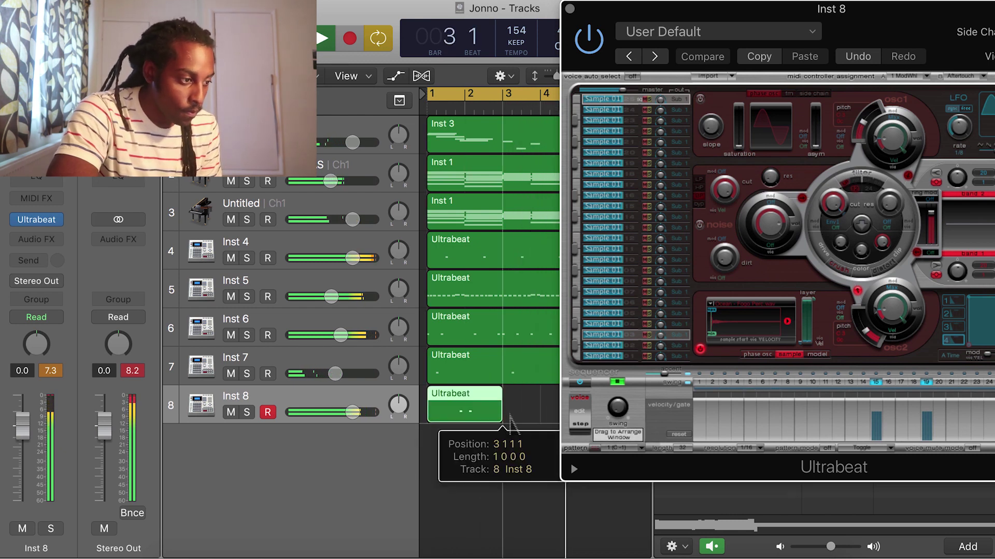
left_click_drag(510, 422, 510, 422)
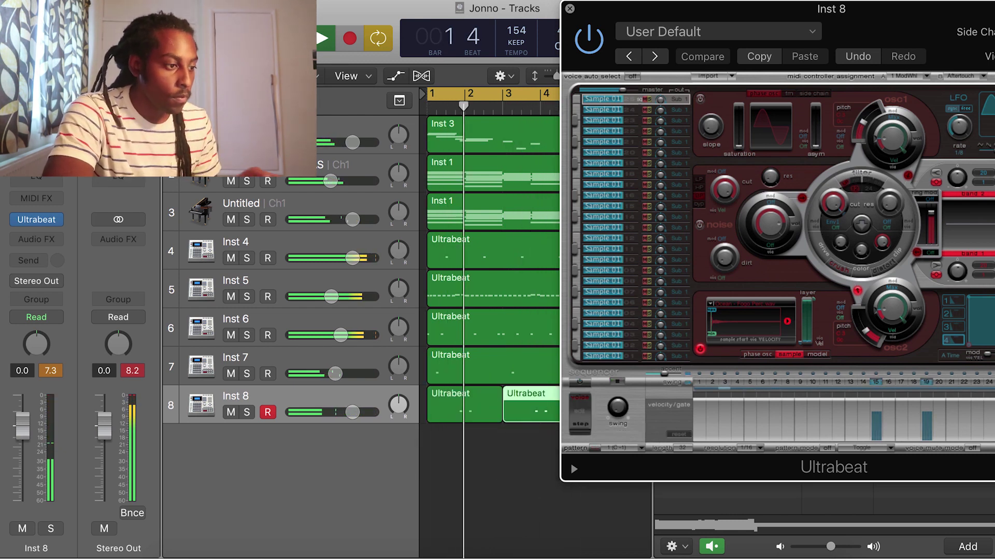
key("super+w")
left_click(456, 401, "shift")
key("super+j")
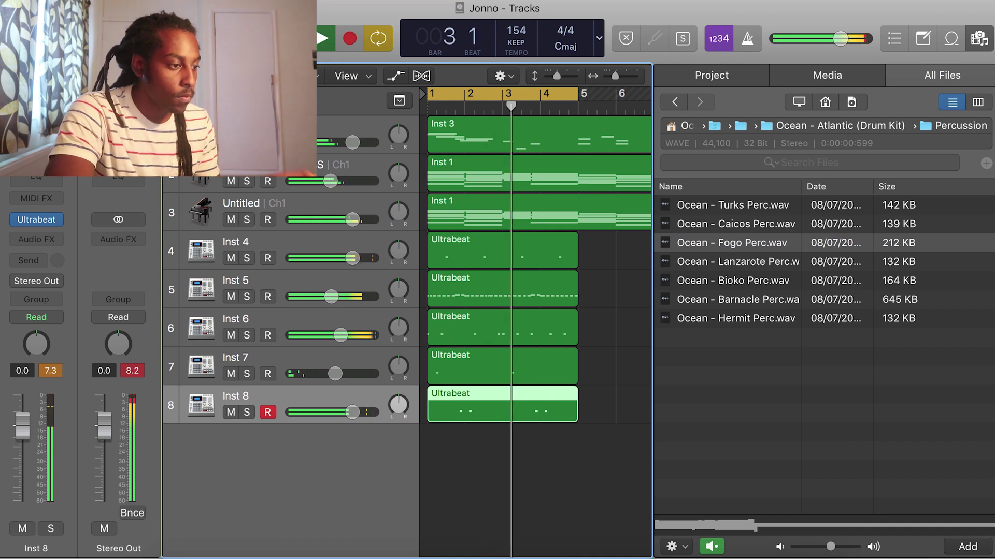
Lower the Inst 8 track's volume to -6.0 dB and create a new software instrument track
key("super+d")
left_click_drag(353, 412, 330, 412)
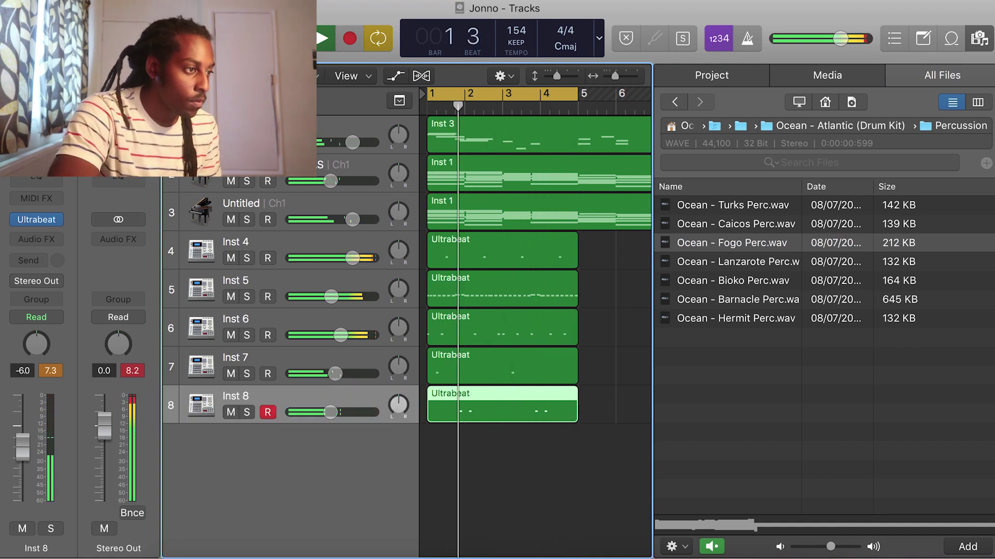
key("alt+super+n")
key("Return")
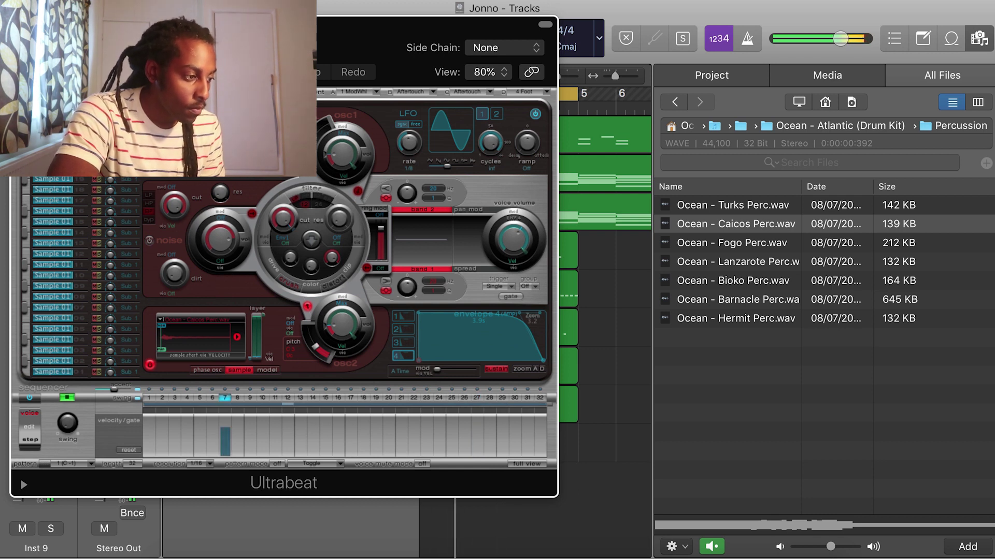
Lower the Inst 9 track's volume to -5.1 dB and add a hit on step 19 of its Ultrabeat pattern
left_click_drag(269, 24, 301, 25)
left_click_drag(22, 427, 22, 442)
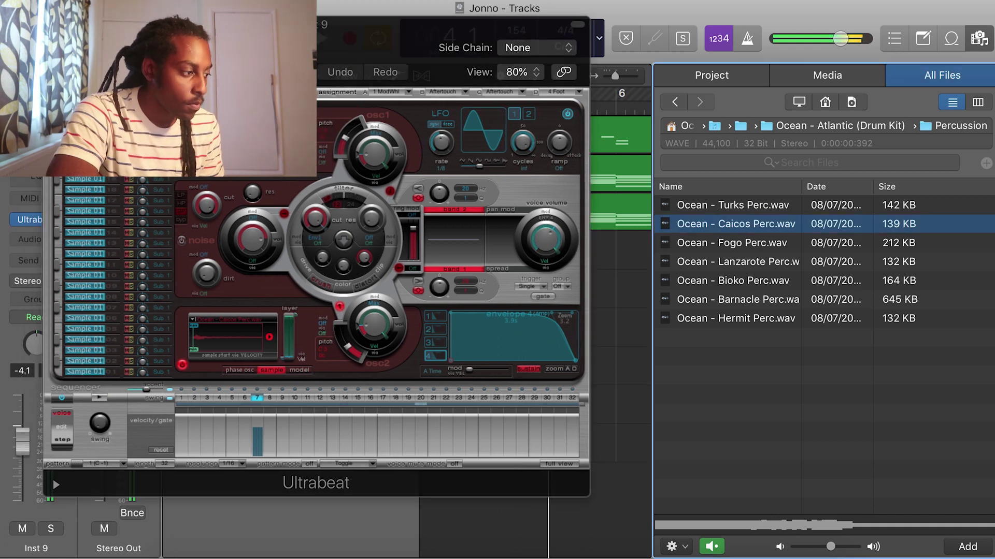
left_click(290, 24)
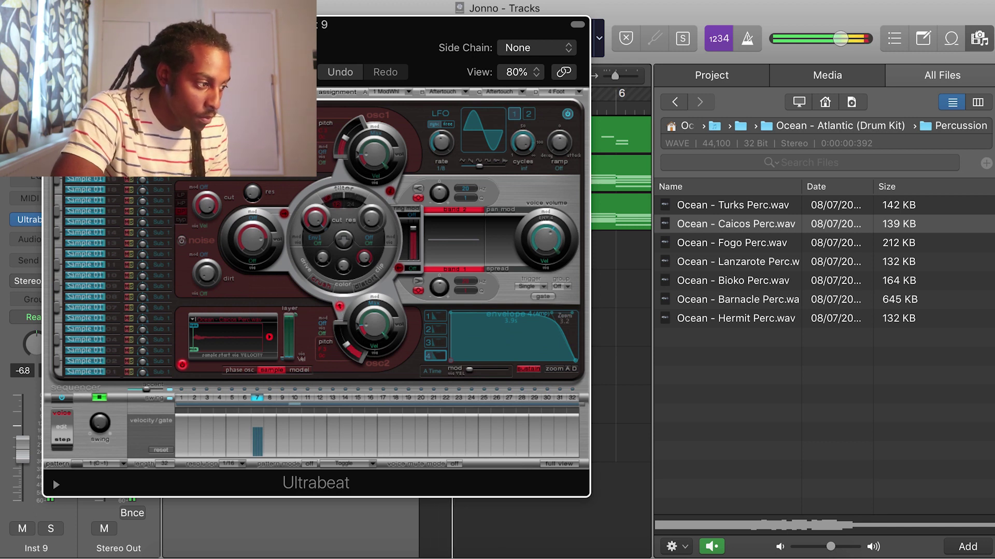
left_click_drag(22, 450, 22, 446)
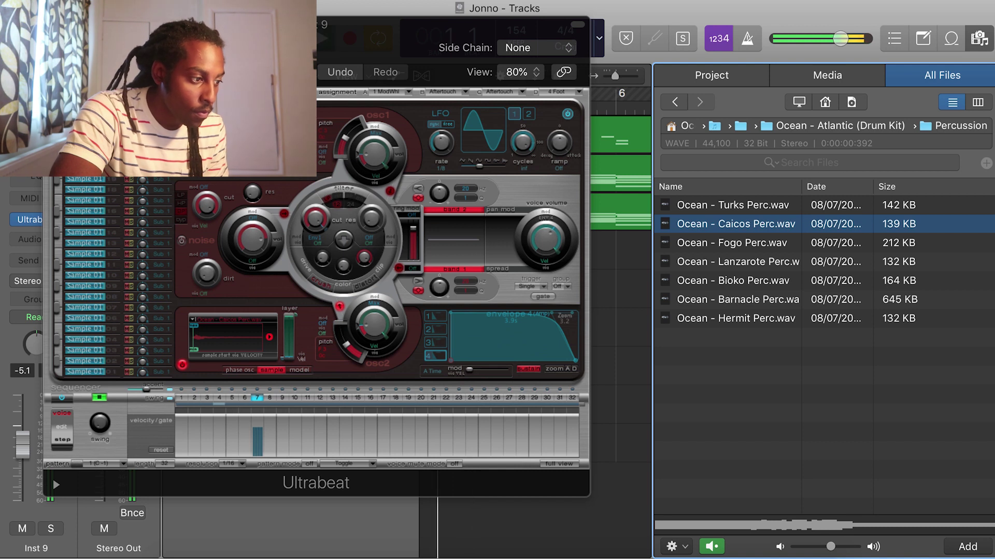
left_click(409, 398)
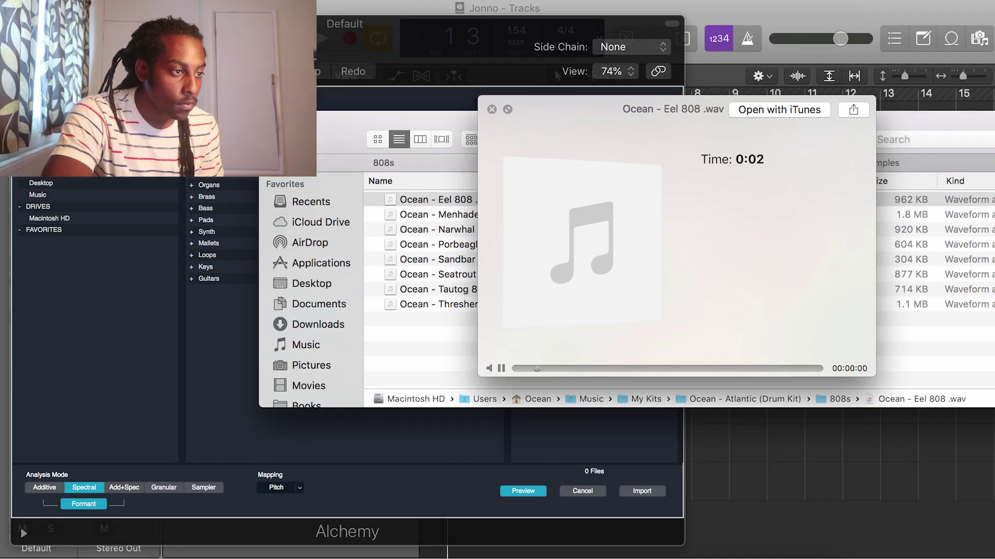
Audition the 808 samples and import Ocean - Eel 808 .wav into Alchemy with the Sampler analysis mode
left_click(435, 215)
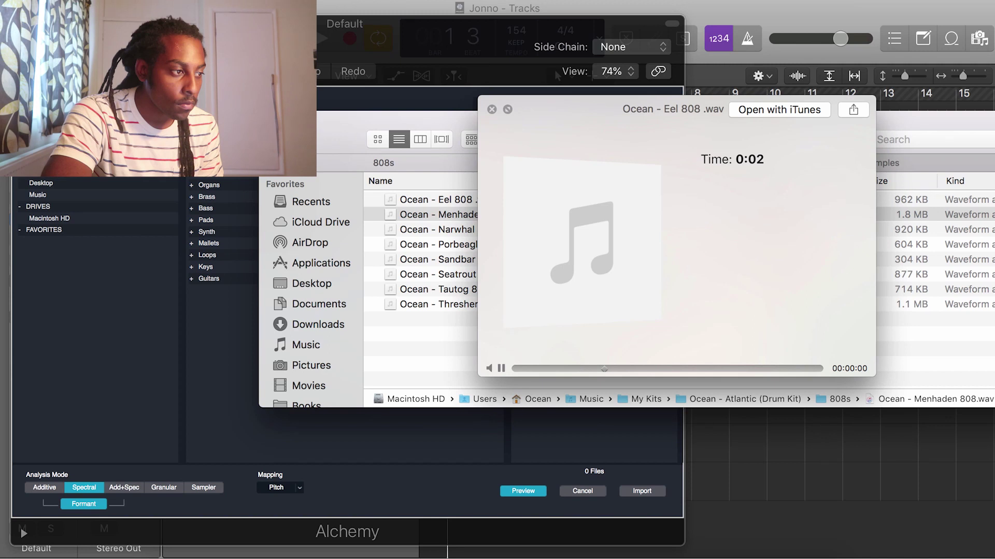
key("Down")
key("Up")
key("Up")
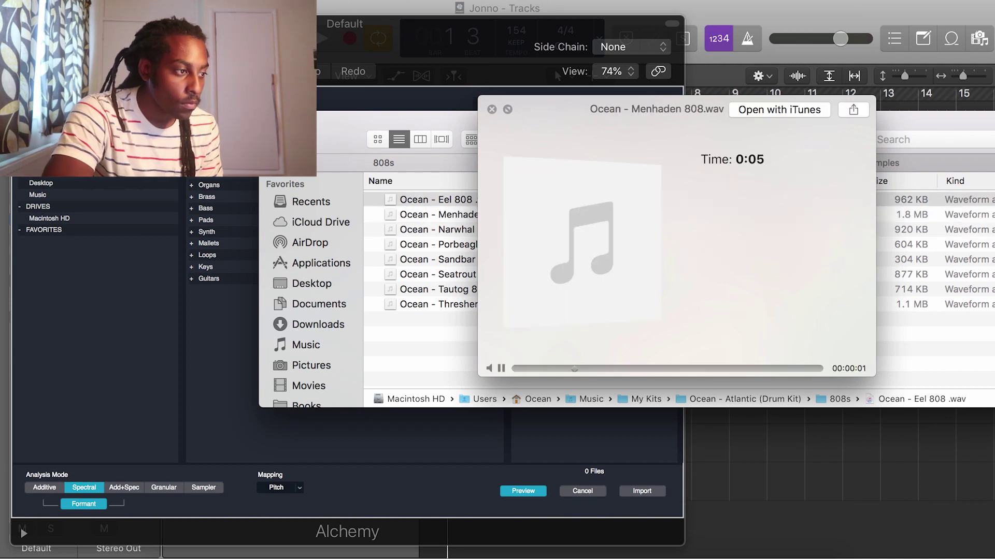
key("space")
left_click_drag(435, 121, 918, 93)
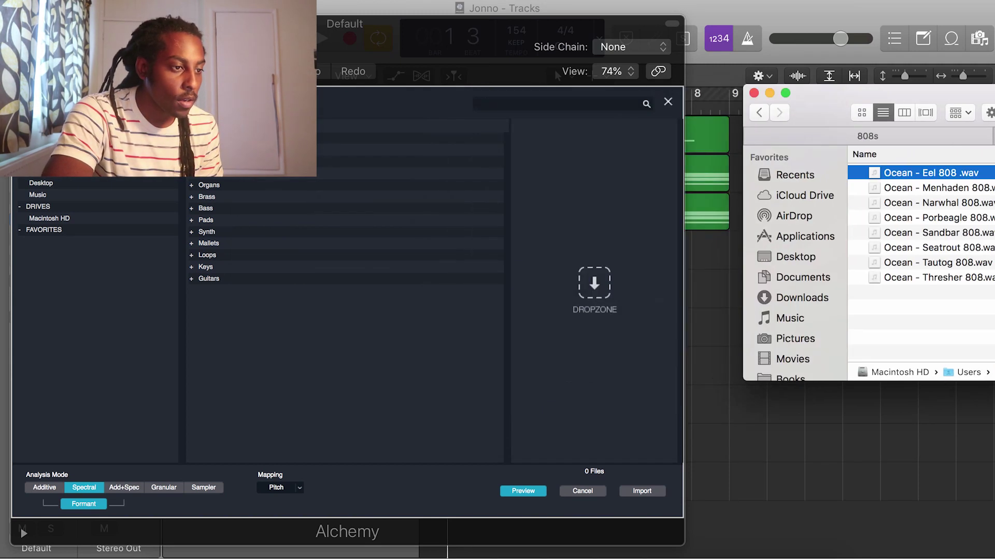
left_click_drag(720, 187, 594, 251)
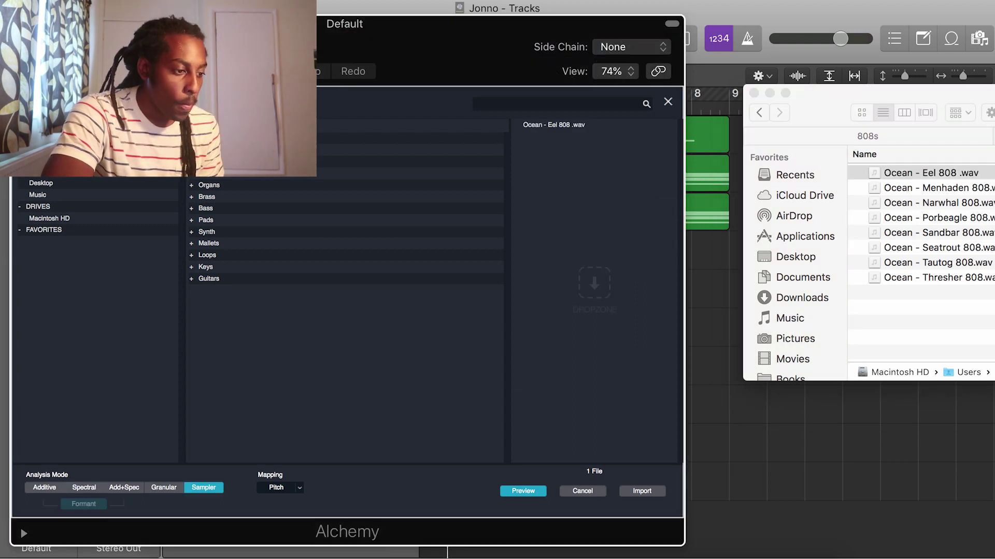
left_click(642, 491)
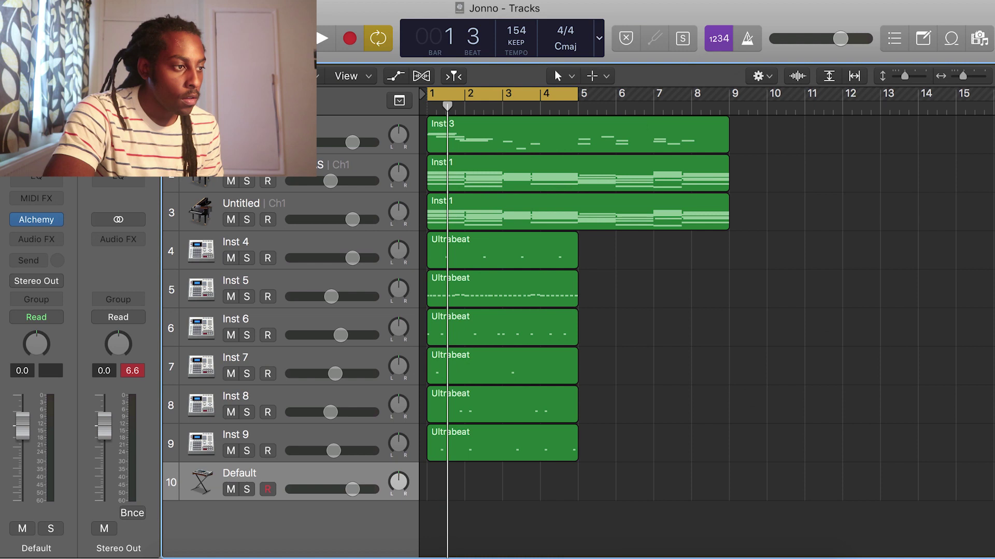
Add a one-beat F♯3 note at the start of bar 1 in a new region on the Alchemy track
key("space")
key("space")
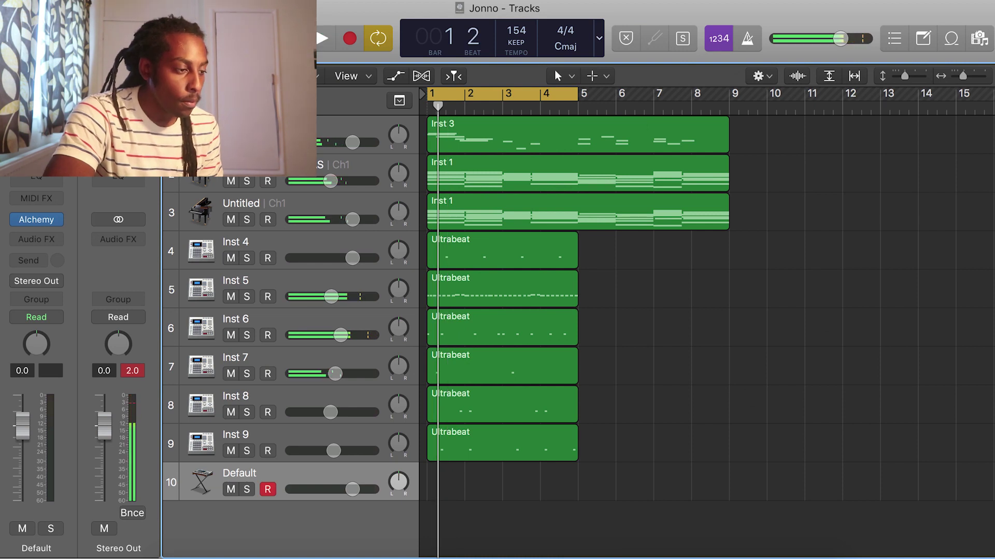
key("p")
scroll(699, 373, "down", 3)
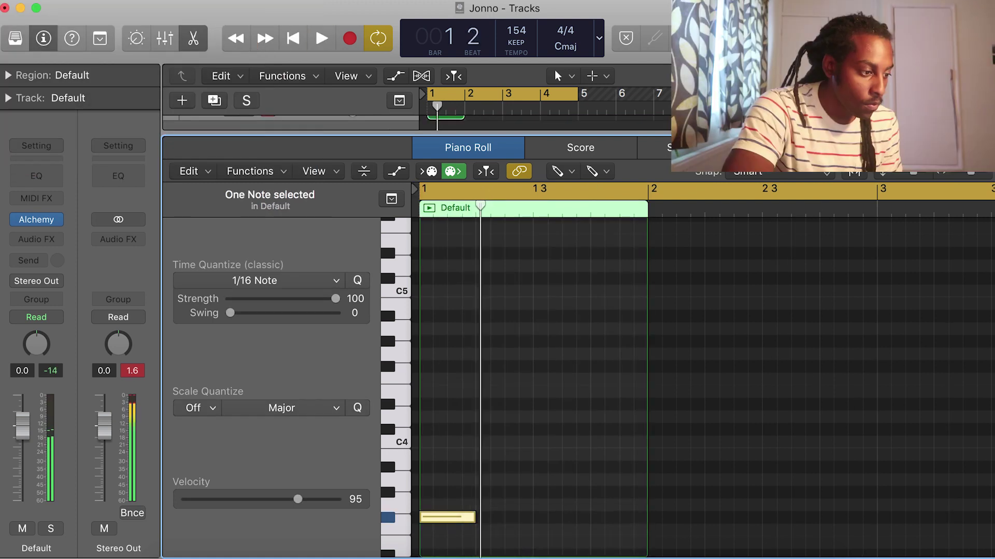
scroll(699, 373, "down", 1)
key("p")
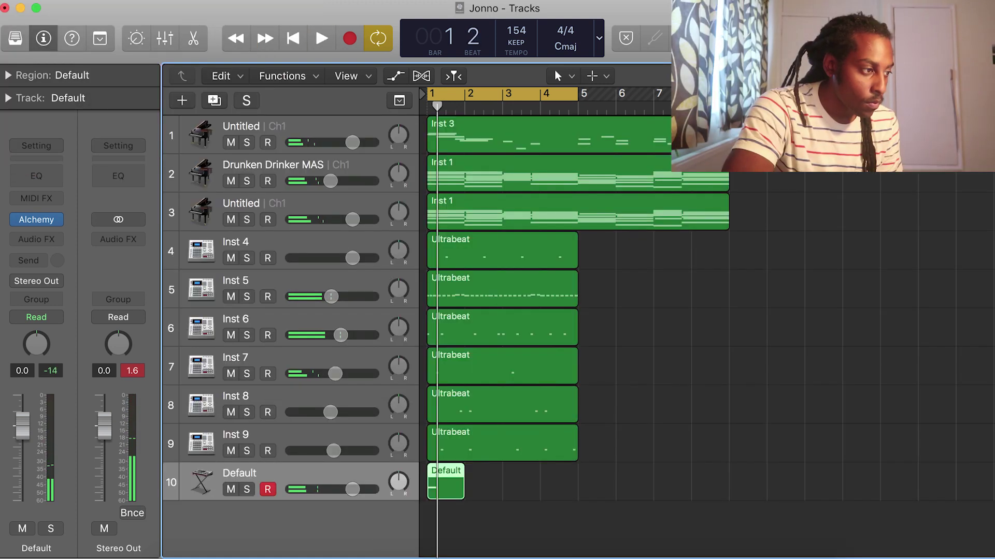
Solo the Alchemy 808 track together with the Inst 6 kick track and the three melody tracks
key("s")
key("s")
key("s")
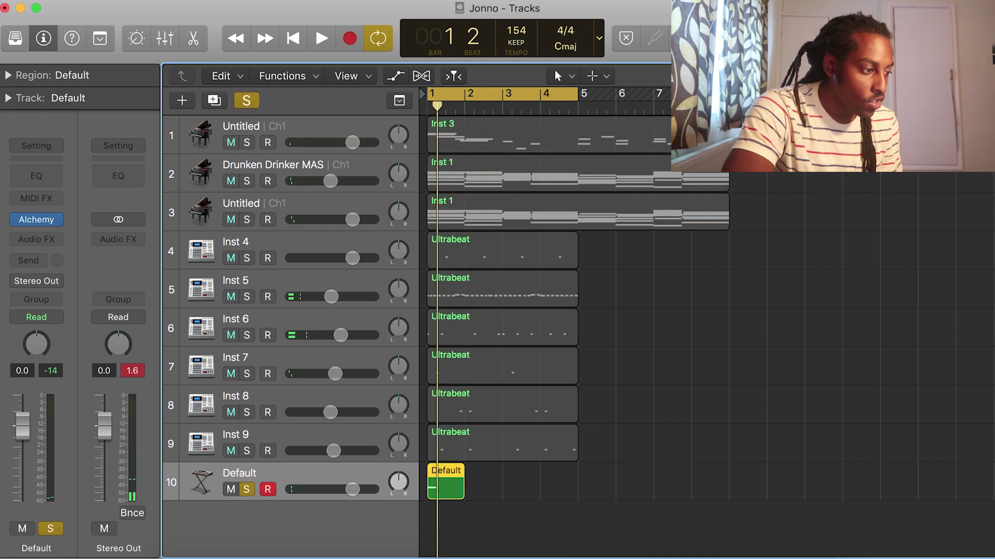
left_click(247, 335)
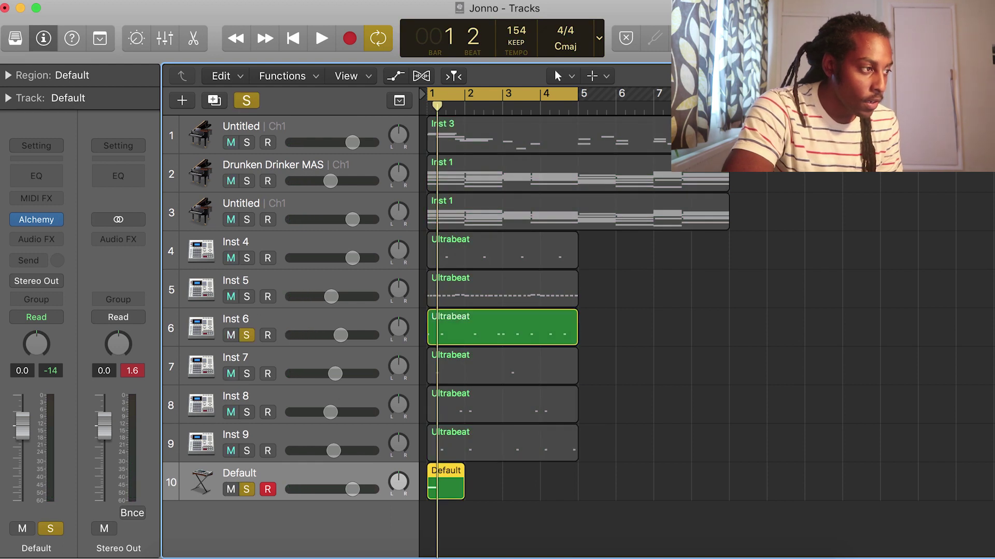
left_click(246, 143)
left_click(247, 181)
Listen to the 808 note against the soloed kick and melody with its region open in the Piano Roll
key("space")
key("p")
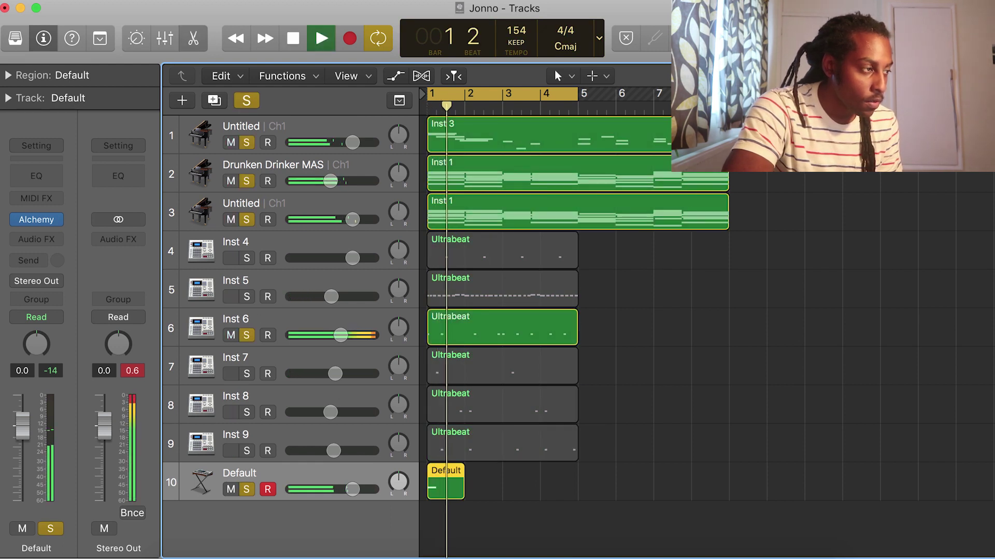
scroll(533, 383, "down", 2)
key("space")
key("space")
key("space")
key("space")
key("space")
Insert a stereo Overdrive effect on the 808 track, close its window and check the sound in playback
left_click(34, 239)
mouse_move(46, 269)
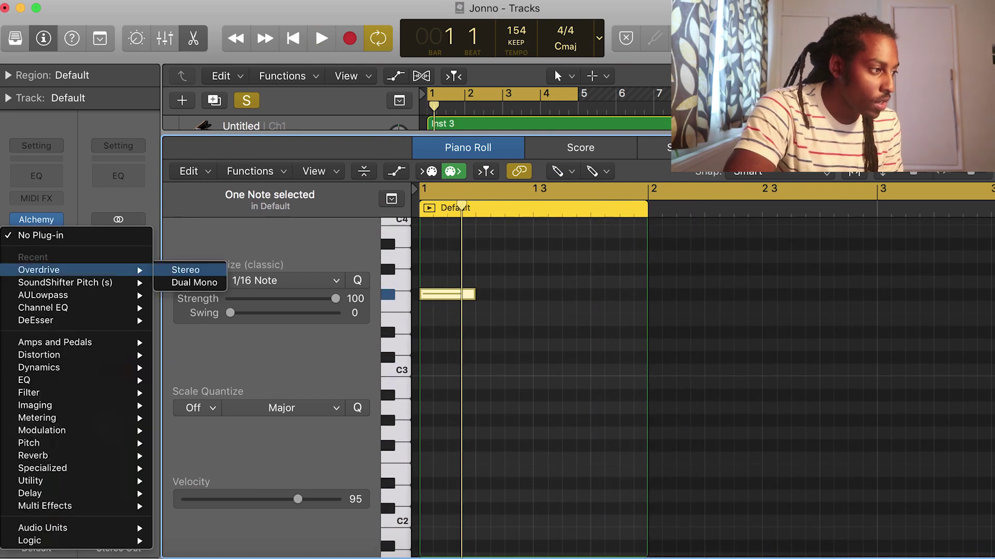
left_click(185, 270)
key("space")
key("space")
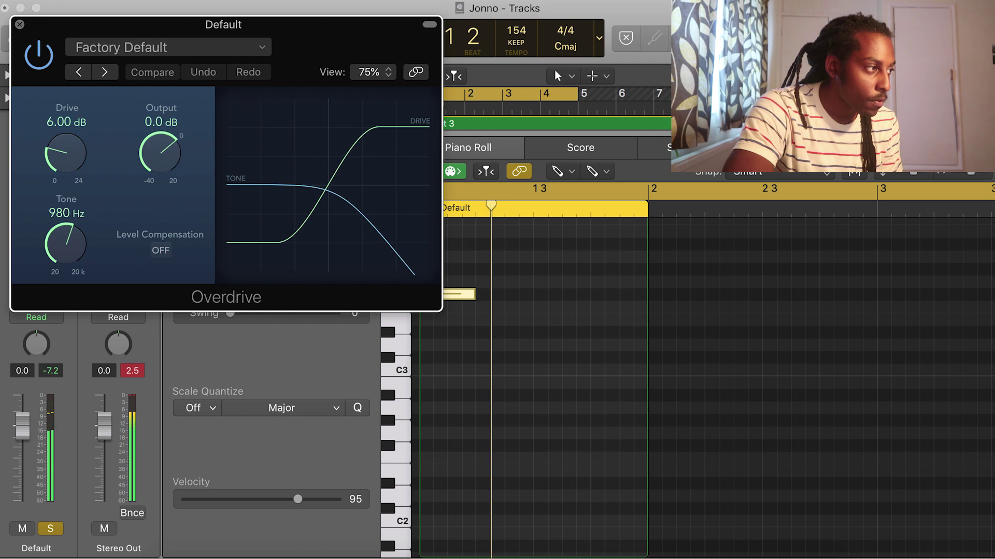
left_click(19, 24)
key("space")
key("space")
Add a one-beat F♯3 note at 1 2 3 in the 808 region and extend the region to bar 3
left_click(515, 294)
key("space")
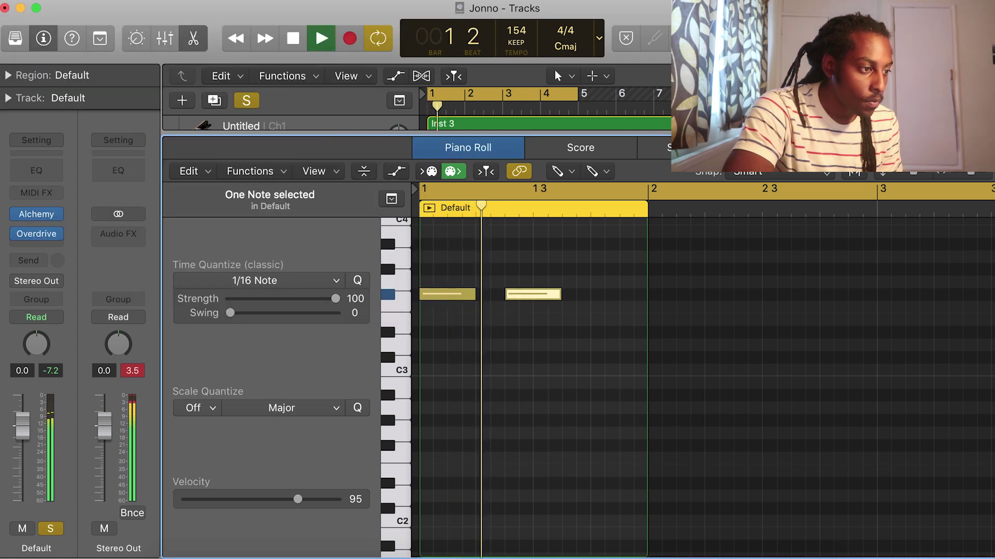
key("space")
key("space")
left_click_drag(651, 299, 881, 297)
key("space")
key("space")
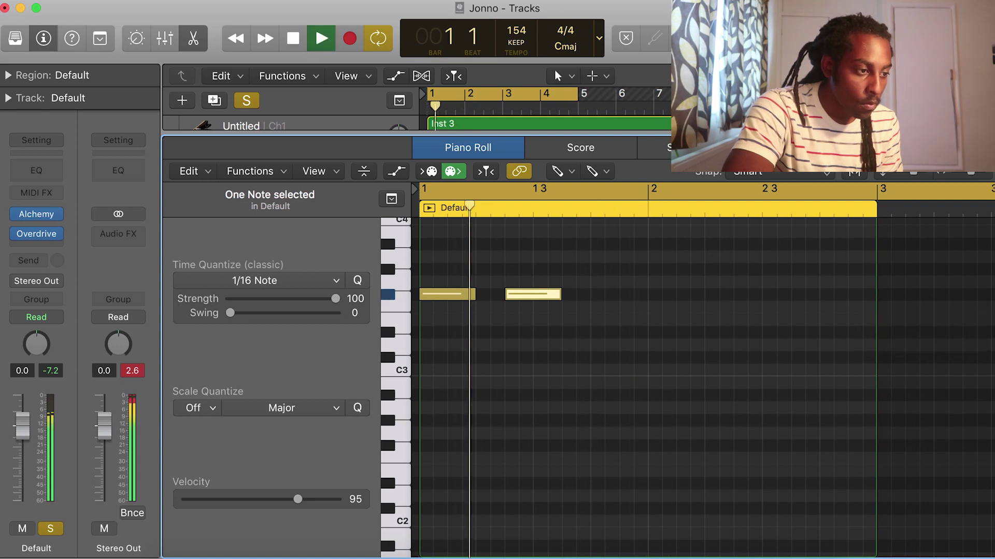
Add a one-beat A3 note at 2 2 1 in the 808 region and play it back
scroll(879, 298, "up", 4)
key("space")
left_click(710, 348)
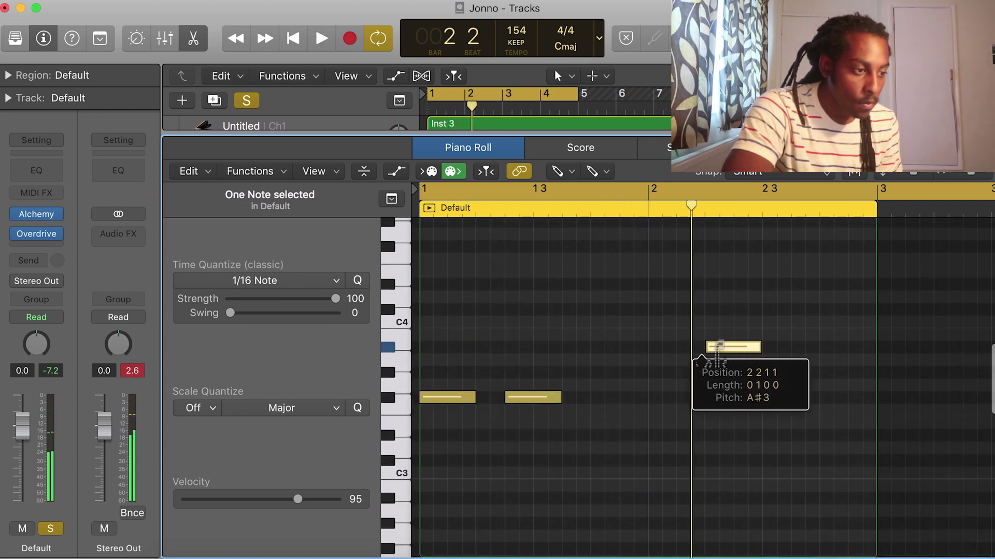
mouse_move(724, 347)
left_mouse_down()
mouse_move(724, 323)
mouse_move(724, 371)
mouse_move(724, 359)
left_mouse_up()
key("space")
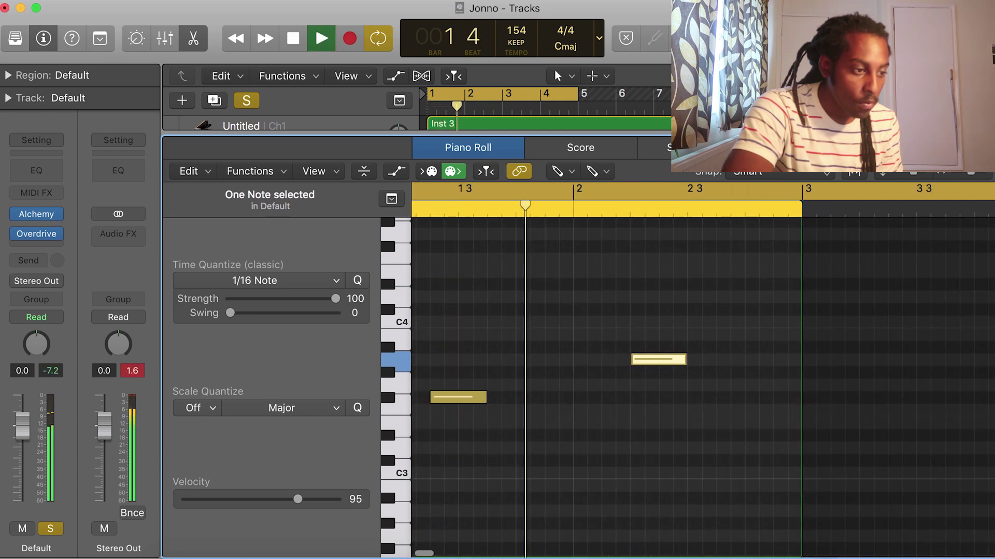
Add a second one-beat A3 note to the 808 region, positioned at 2 3 3
left_click(753, 361)
key("space")
left_click_drag(755, 361, 727, 361)
key("space")
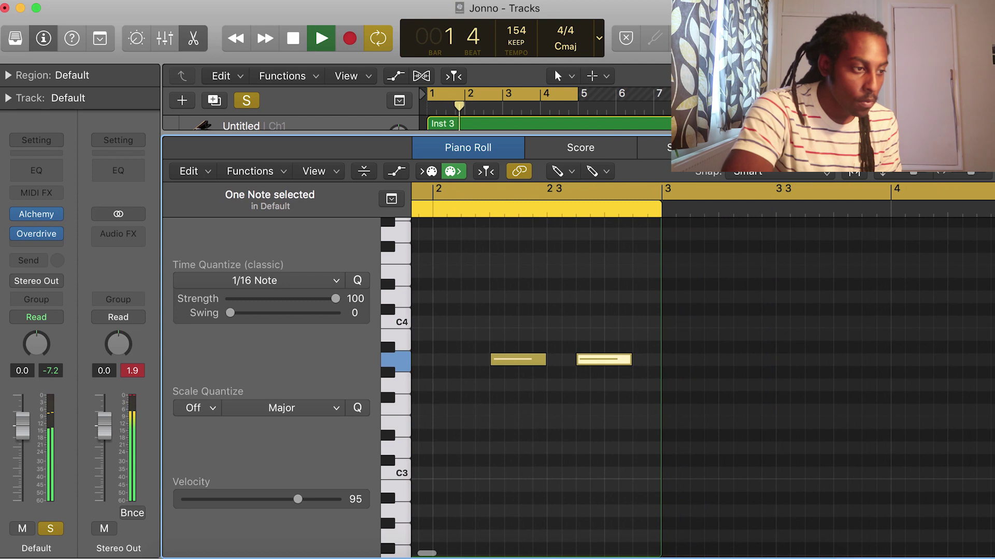
Extend the 808 region to bar 5 and add one-beat G♯3 notes at 3 1 1 and 3 2 3
left_click_drag(896, 290, 893, 290)
key("space")
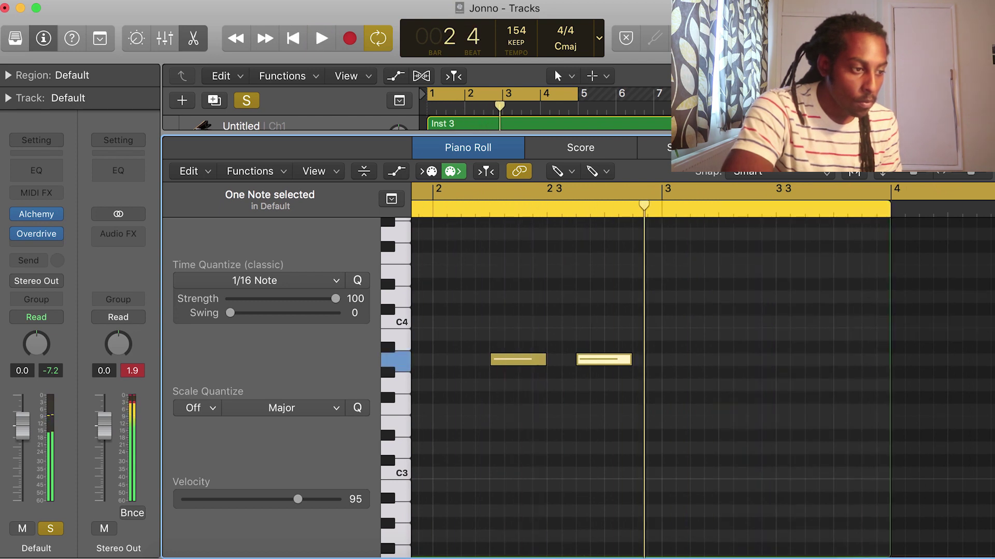
left_click(671, 386)
left_click_drag(671, 386, 671, 373)
key("space")
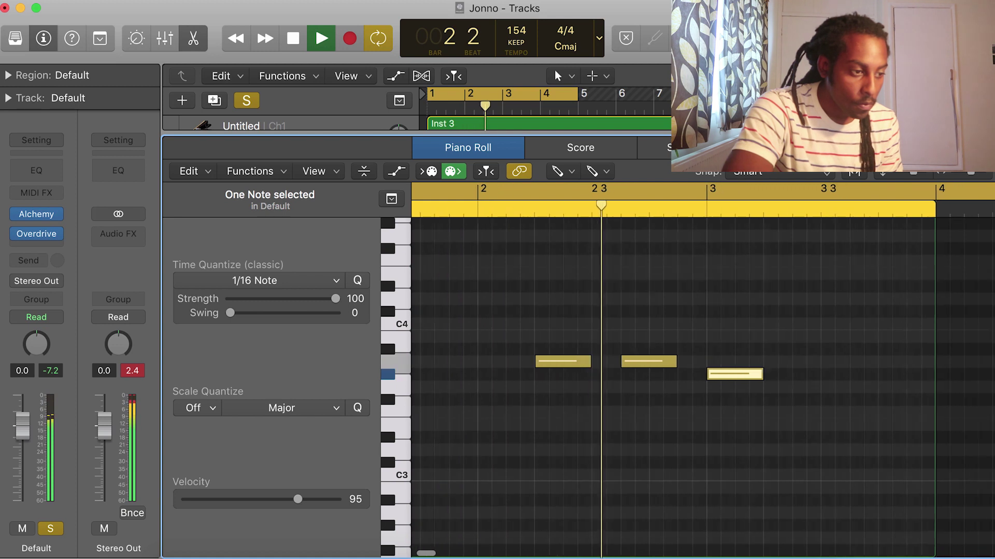
left_click(746, 374)
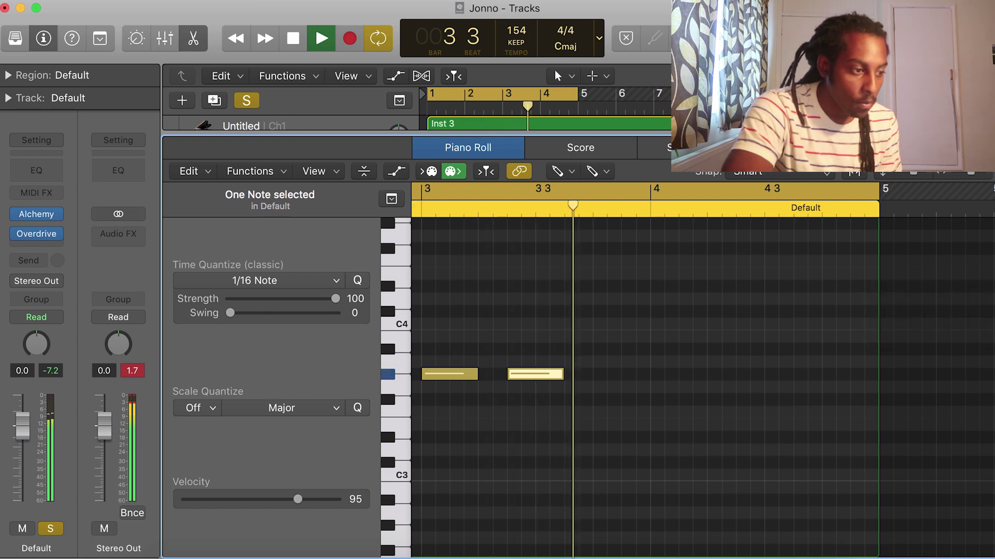
key("space")
Add a one-beat C♯4 note in bar 4 of the 808 region, positioned at 4 2 1, and play it back
left_click_drag(723, 349, 772, 312)
key("space")
scroll(772, 312, "left", 3)
scroll(772, 311, "right", 5)
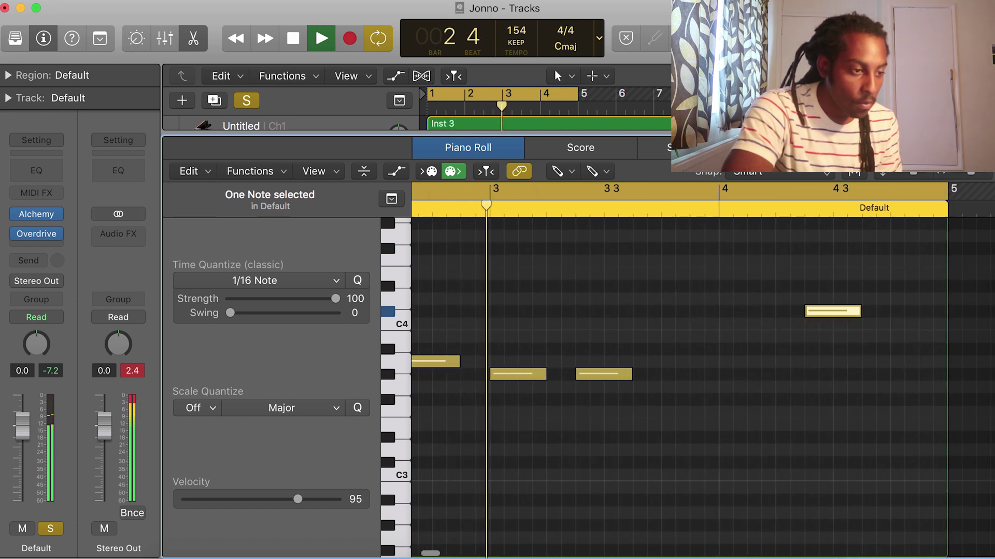
scroll(622, 363, "right", 1)
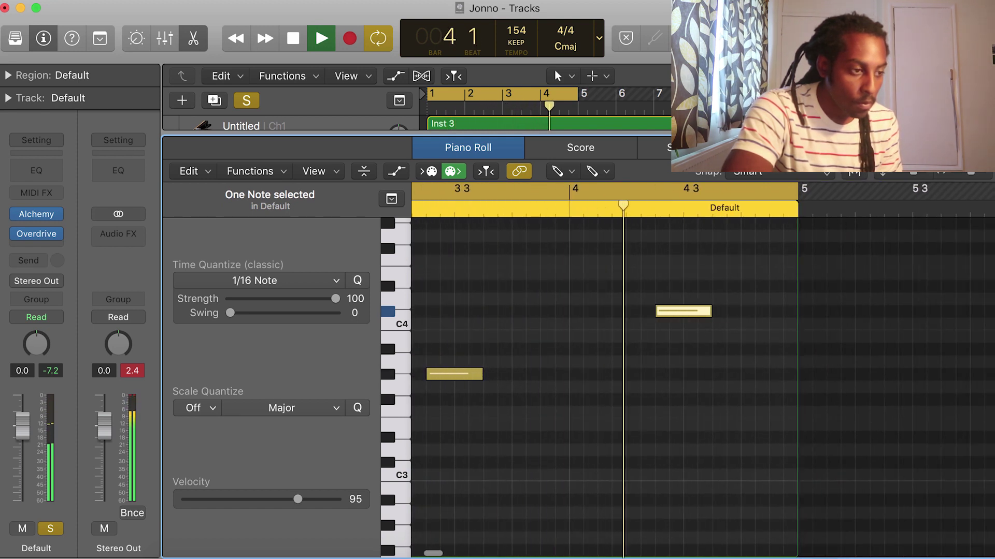
key("space")
left_click_drag(684, 312, 655, 312)
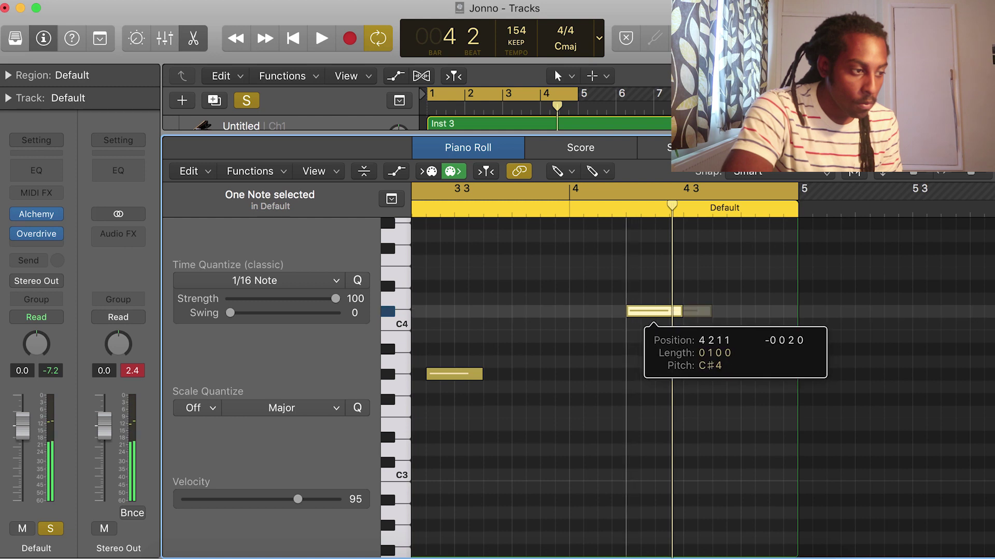
key("space")
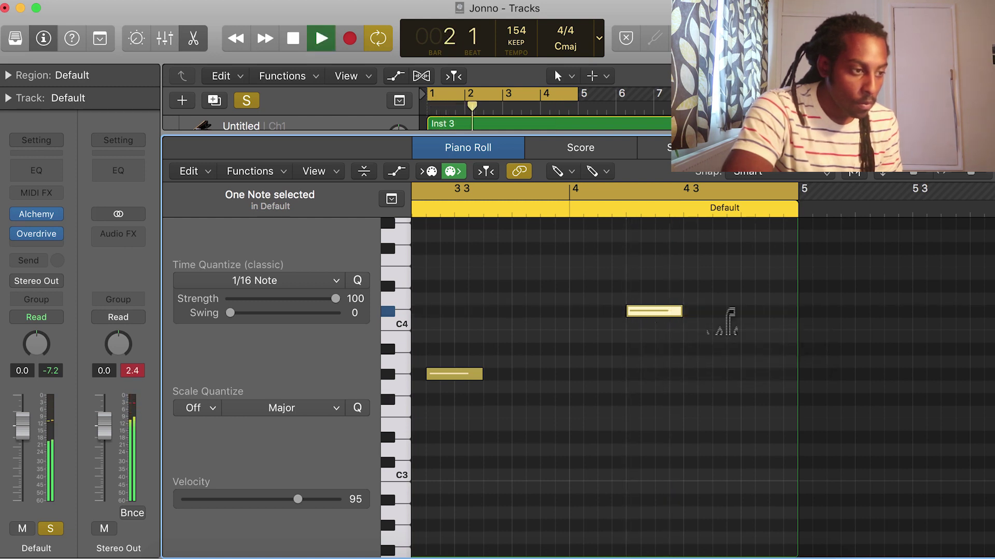
Add a second one-beat C♯4 note in bar 4 of the 808 region, positioned at 4 3 3
left_click(725, 311)
scroll(676, 362, "left", 1)
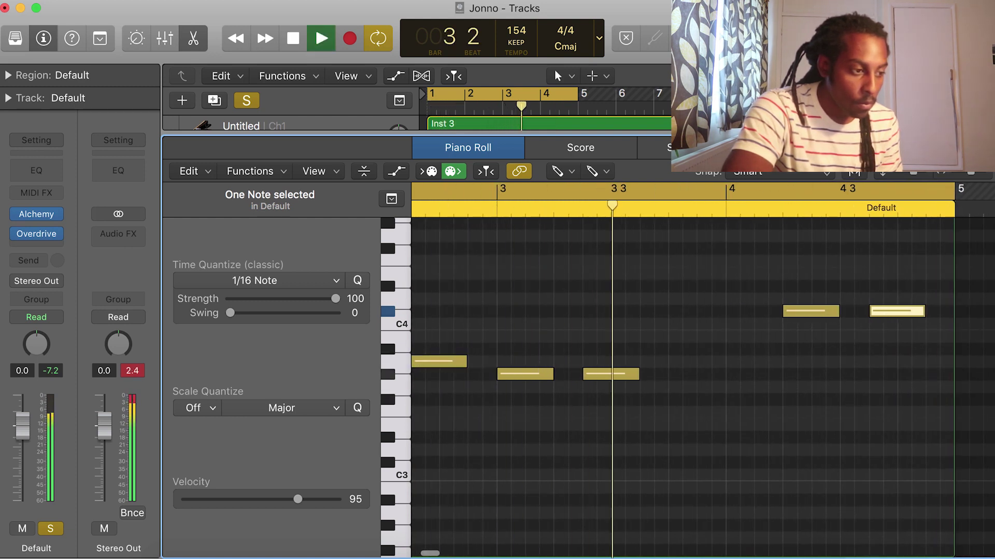
Add a one-beat note at 3 4 1 in the 808 region, lower it to F♯3 and play it back
left_click(679, 374)
key("space")
left_click_drag(687, 374, 688, 400)
key("space")
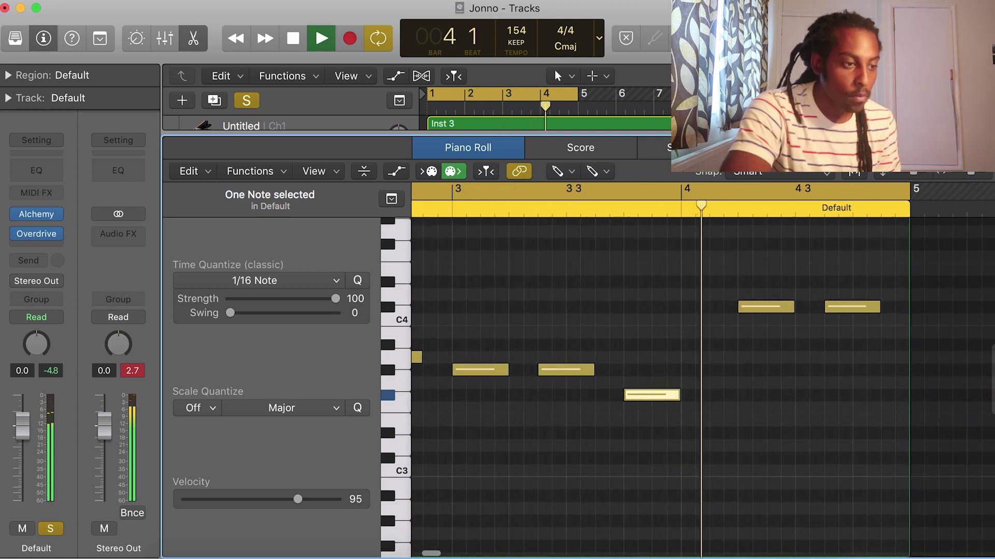
Transpose all notes in the 808 region down three octaves, with the first note on F♯0, and play them back
key("space")
key("super+a")
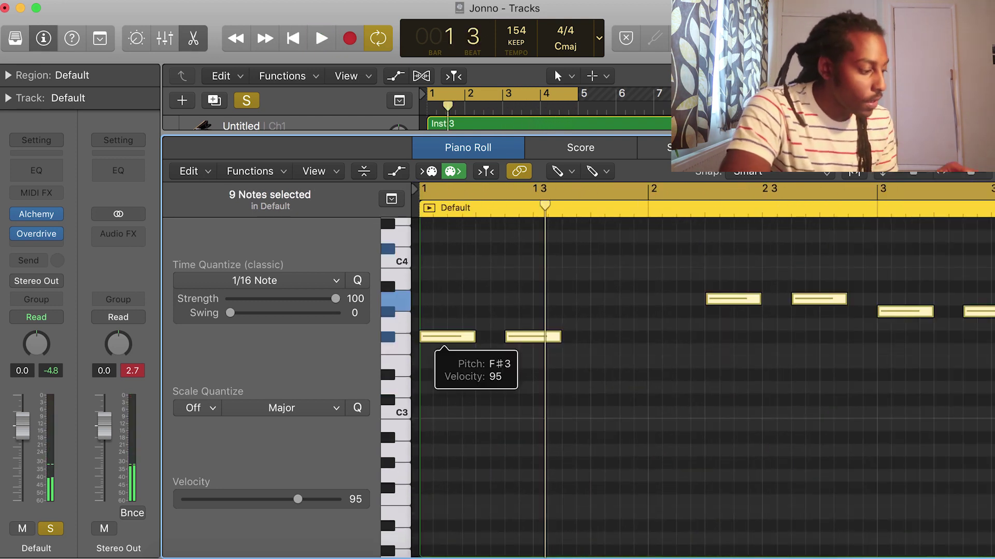
key("alt+shift+Down")
key("alt+shift+Down")
key("space")
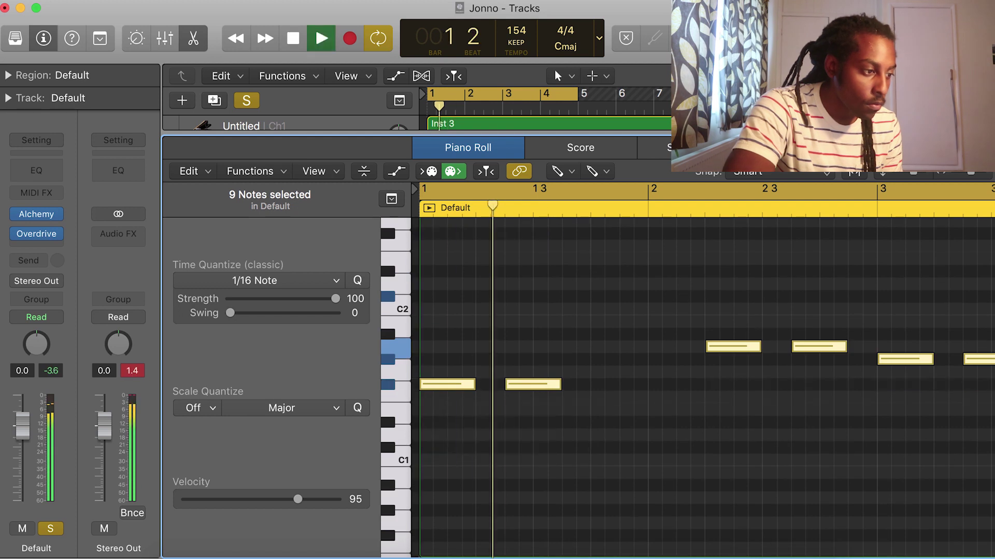
scroll(431, 385, "down", 3)
key("space")
left_click_drag(433, 329, 435, 481)
key("space")
Set the Drive of the 808 track's Overdrive effect to 7.25 dB and close the effect window
left_click(36, 234)
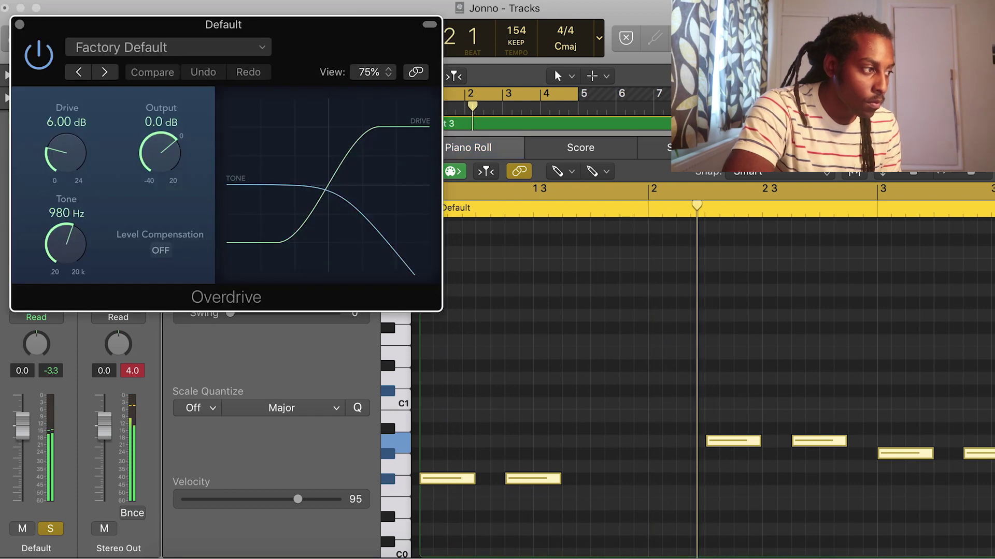
left_click_drag(65, 153, 66, 148)
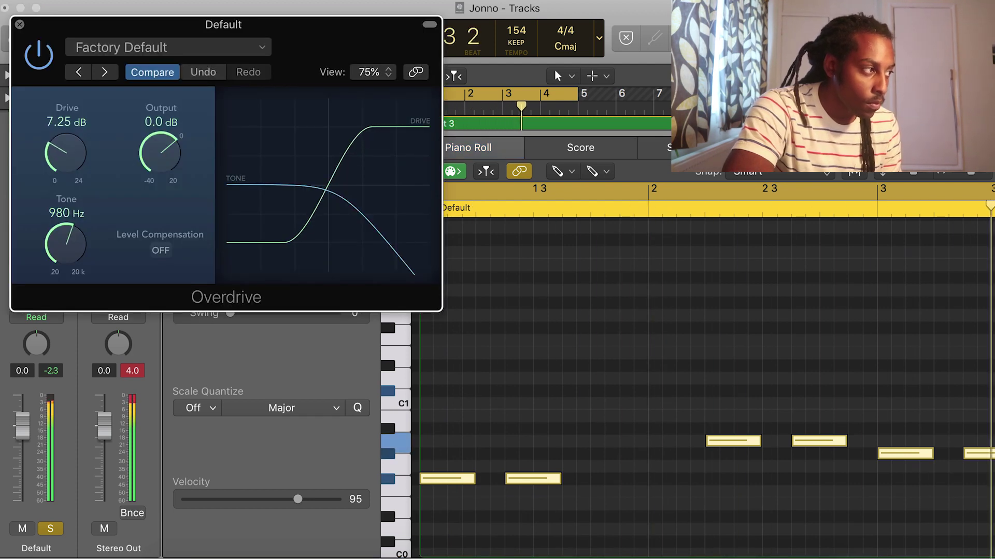
left_click(20, 24)
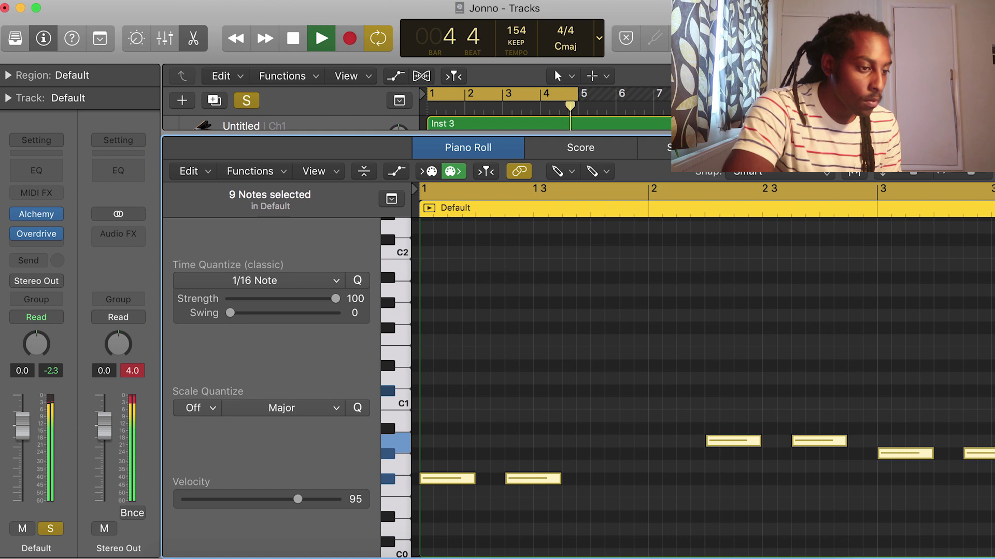
Try a G0 note at 3 4 4, and undo it together with the F♯0 note before it
left_click(648, 466)
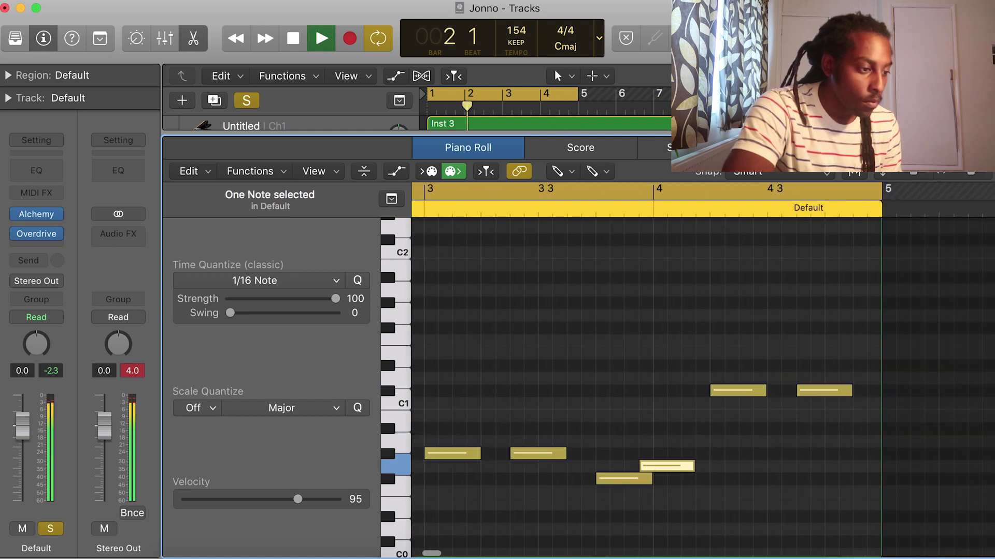
key("super+z")
key("super+z")
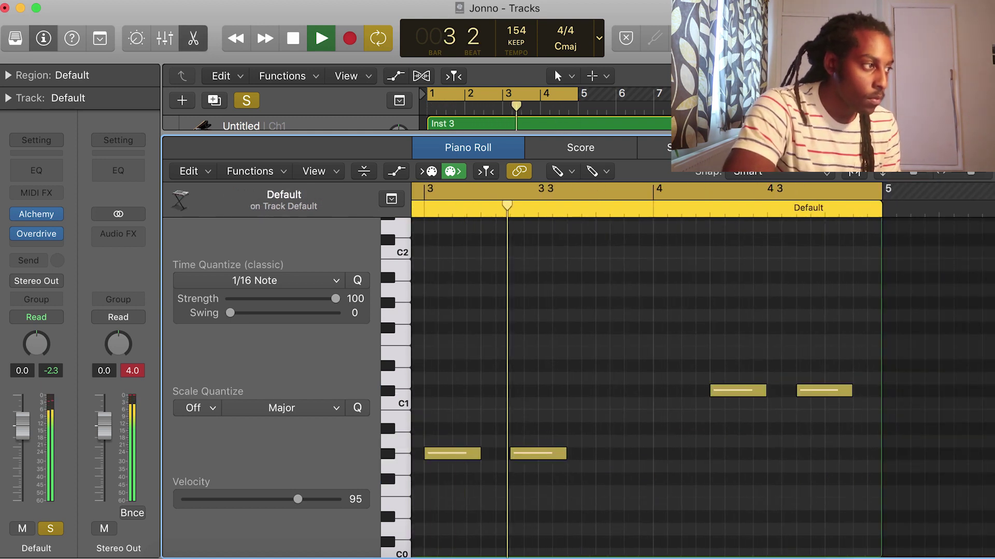
Close the piano roll and turn off solo so the 808 plays with the full beat
key("p")
key("ctrl+alt+super+s")
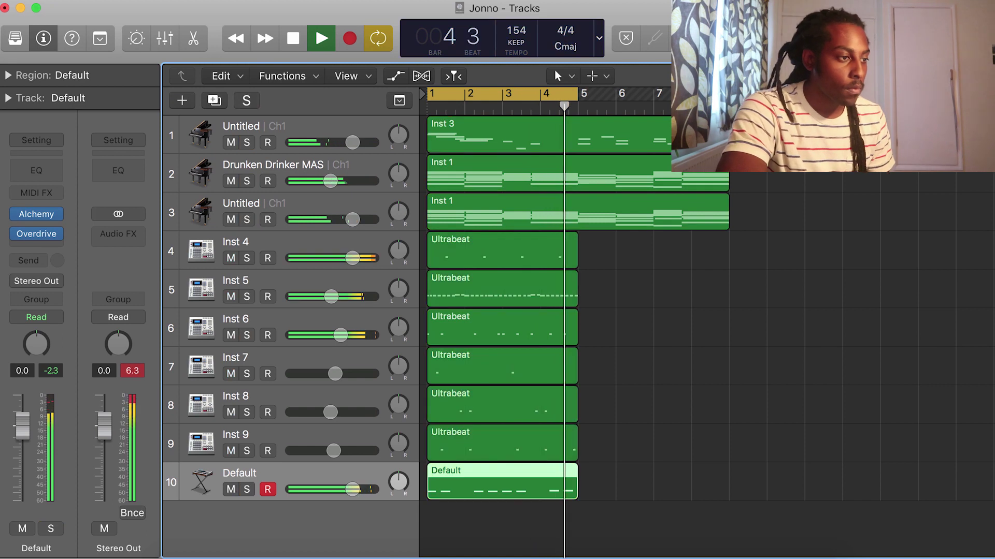
Repeat the drum and 808 regions on tracks 4 to 10 into bars 5–8, and extend the cycle range to bar 9
left_click_drag(617, 495, 619, 257)
left_click_drag(576, 95, 728, 94)
left_click(751, 518)
Limit the cycle to bars 5–9 and raise the first two notes of the second 808 region to B0
double_click(654, 482)
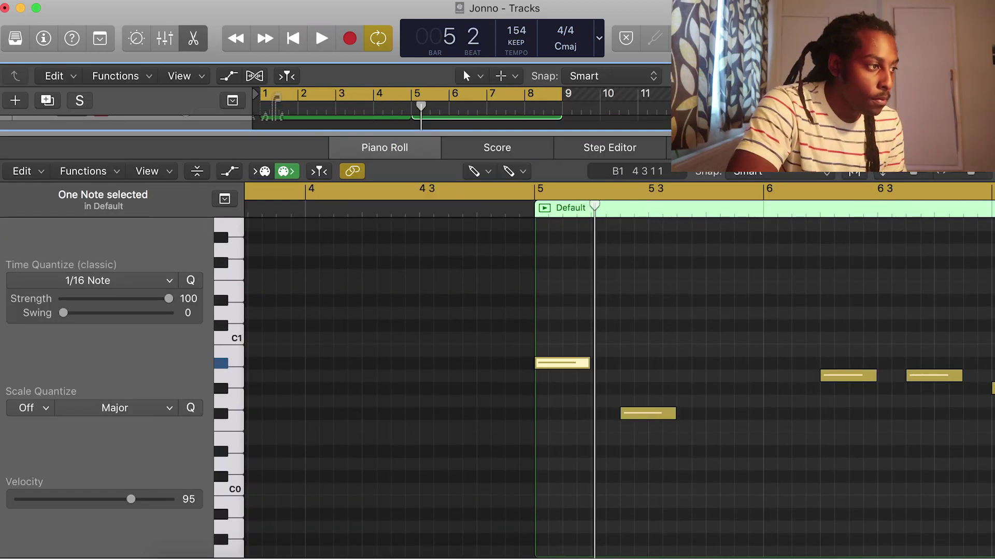
left_click_drag(262, 95, 414, 97)
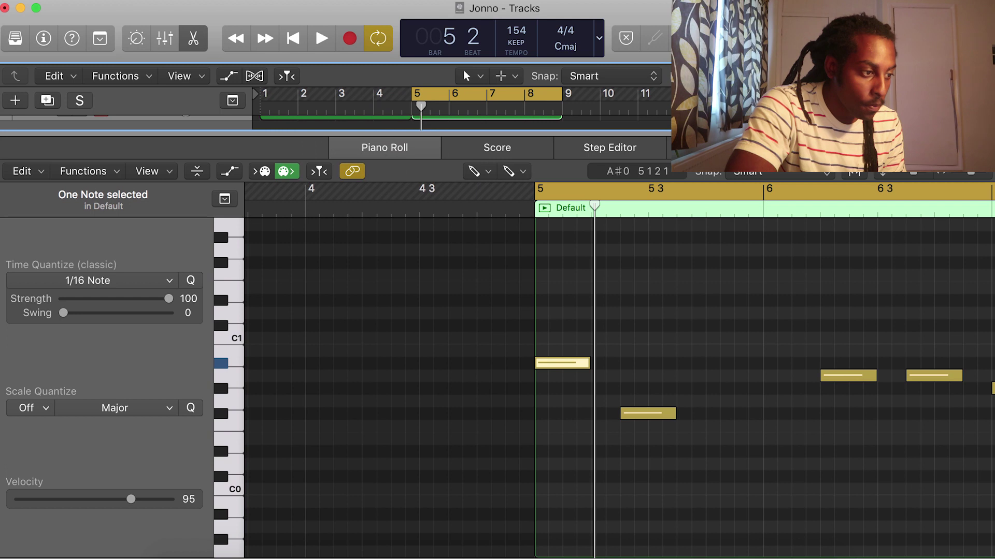
left_click_drag(549, 363, 549, 351)
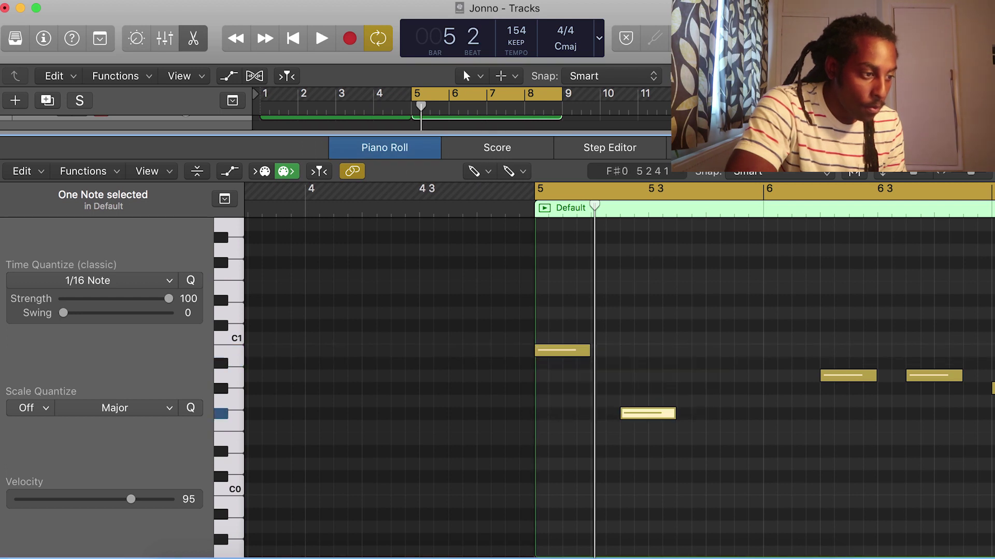
left_click_drag(633, 413, 633, 351)
key("space")
key("space")
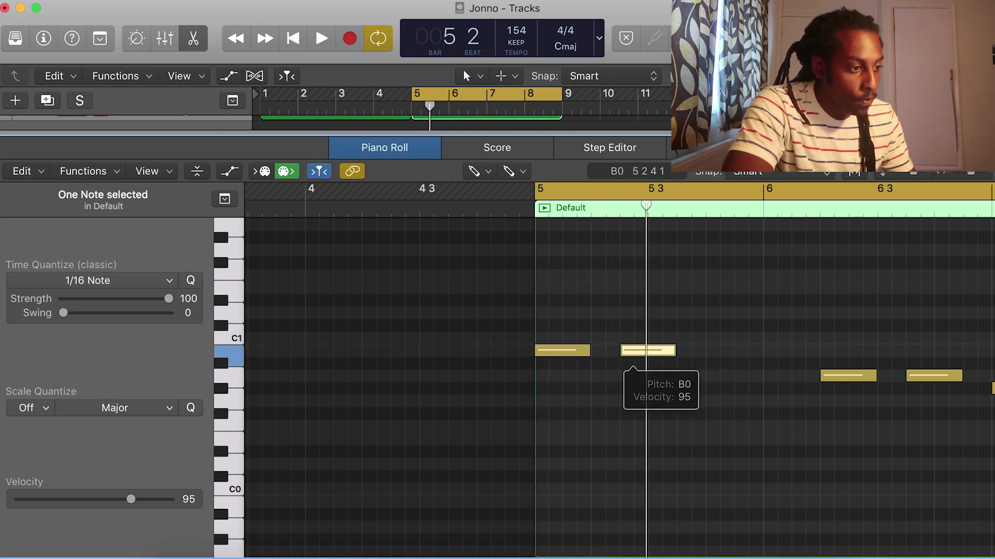
Play back the second 808 region to check its remaining notes in bars 6 to 8
key("space")
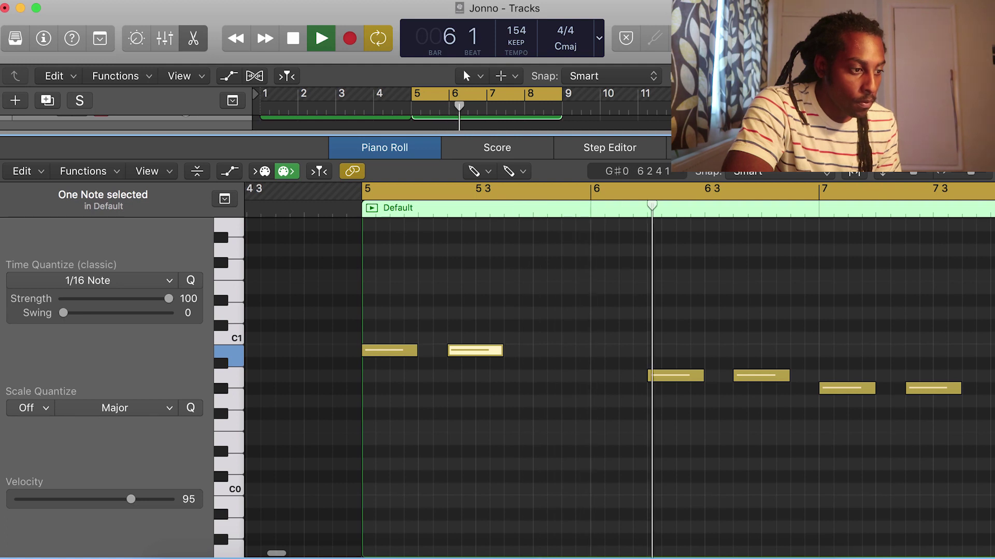
key("space")
scroll(710, 386, "right", 4)
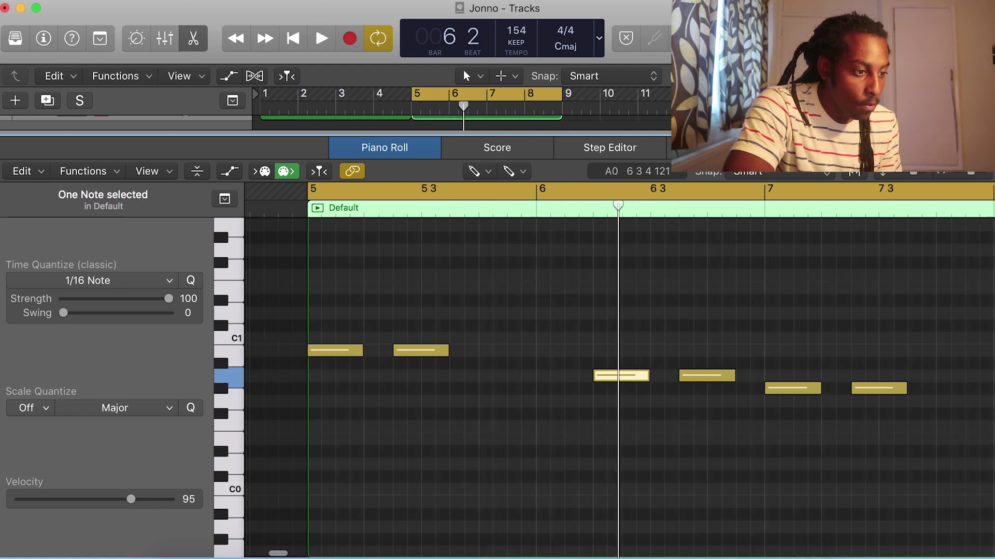
key("space")
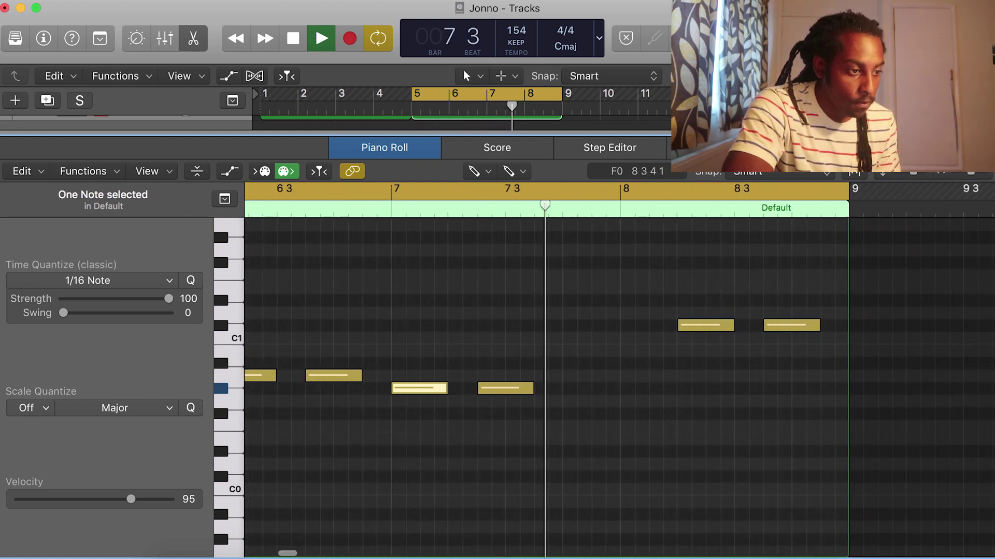
key("space")
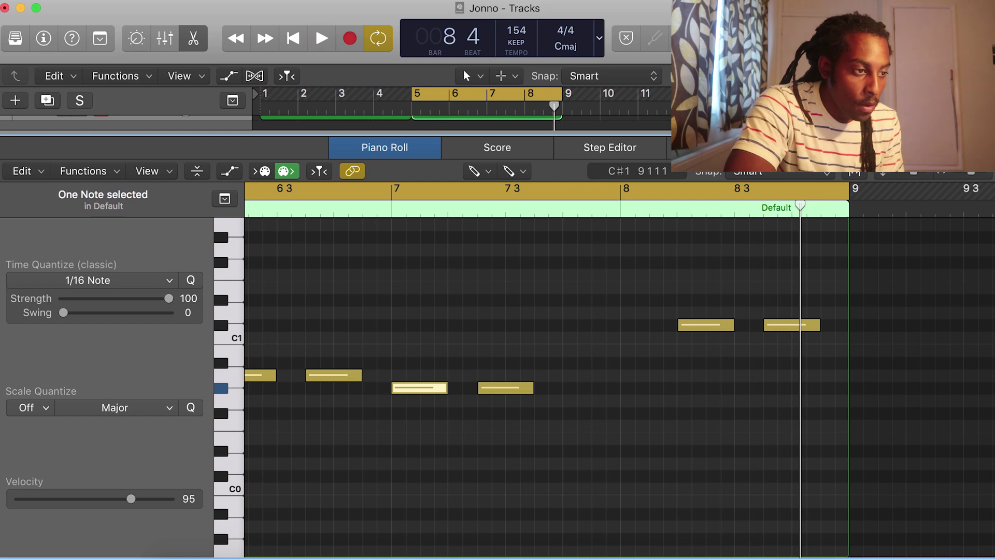
Split the last C♯1 note of the second 808 region at 8 4 1 and 8 4 2 with the Scissors Tool
left_click(479, 172)
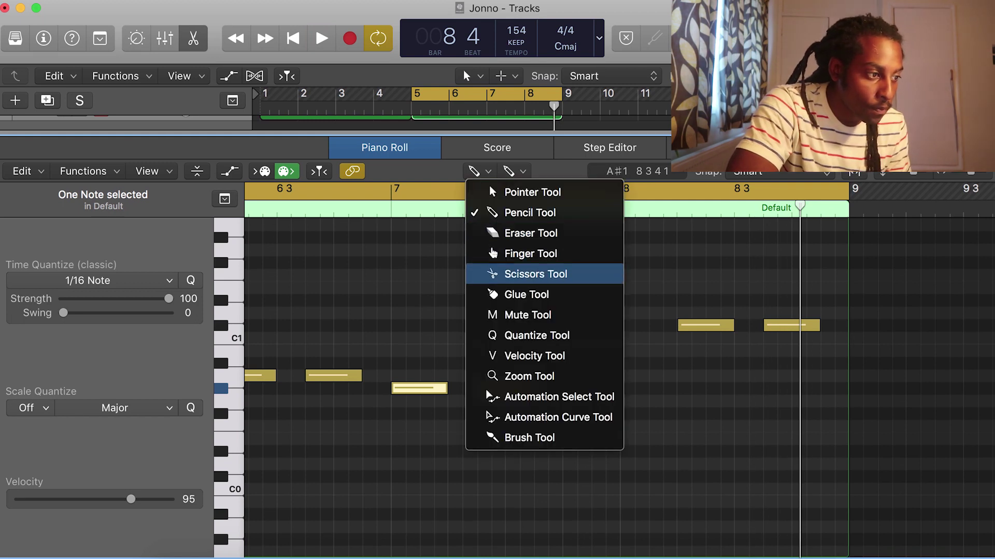
left_click(536, 274)
left_click(815, 327)
key("space")
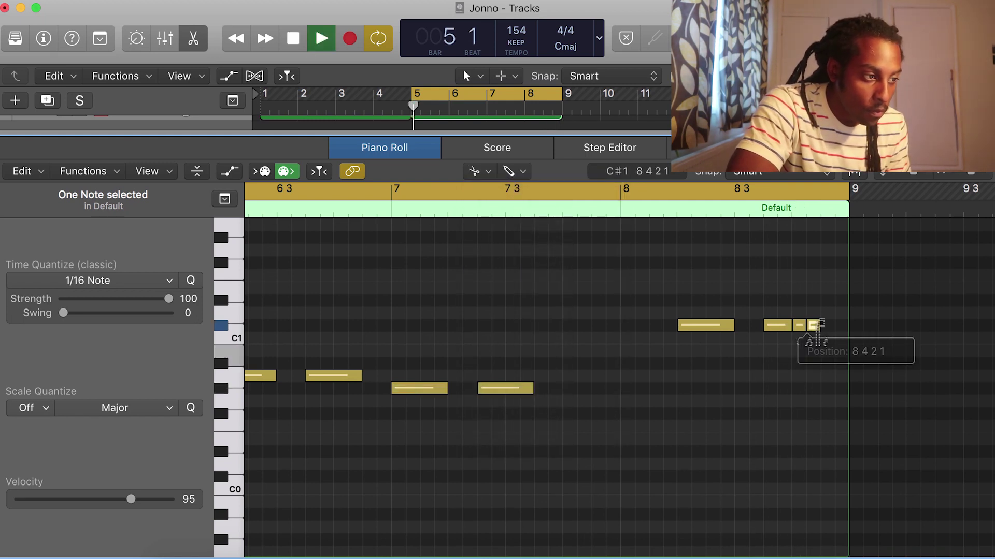
Add a half-beat C♯1 note at 8 4 3 with the Pencil Tool and play the ending back
left_click(479, 171)
left_click(529, 213)
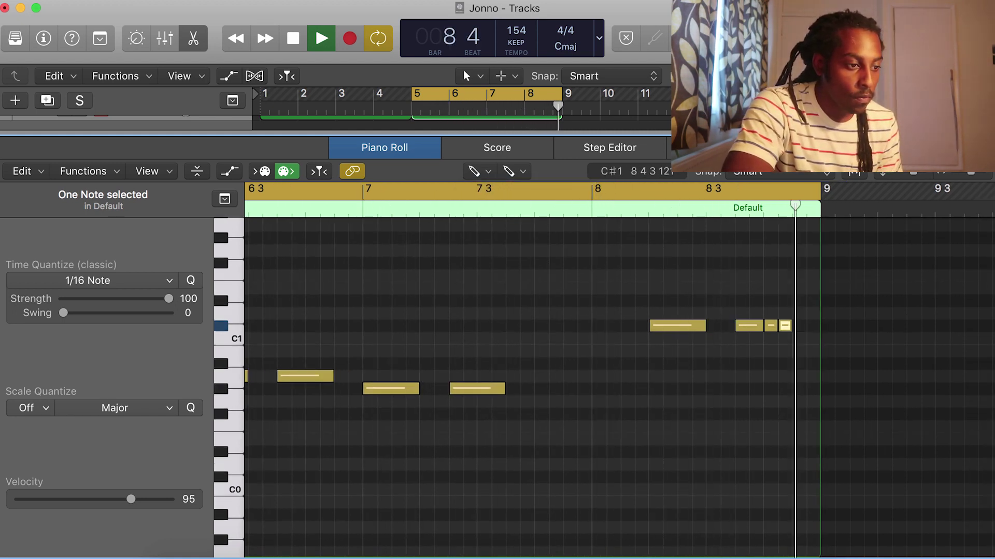
key("space")
left_click(800, 327)
key("space")
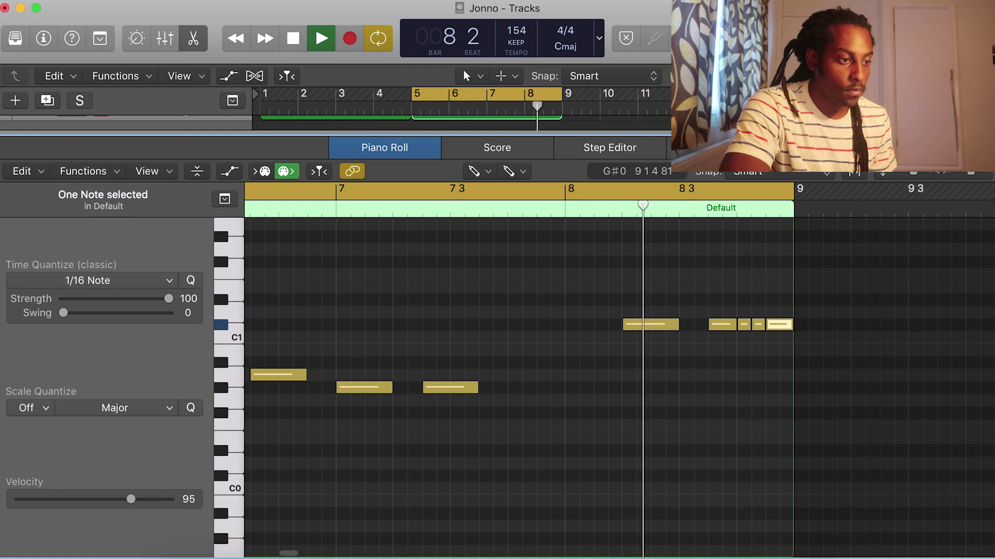
Close the piano roll, join the two 808 regions into one, and play the full cycle over bars 1–9
key("space")
key("e")
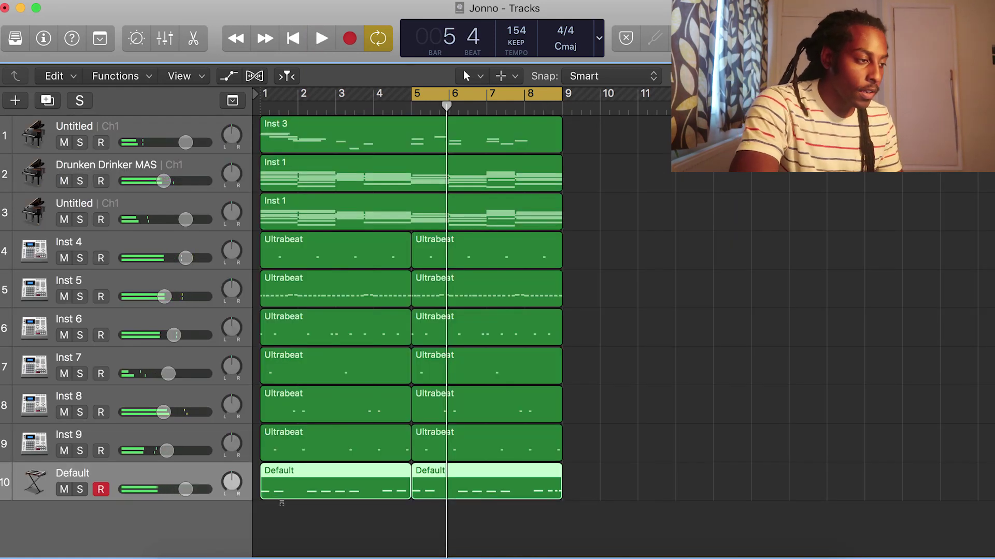
left_click_drag(414, 94, 261, 94)
key("space")
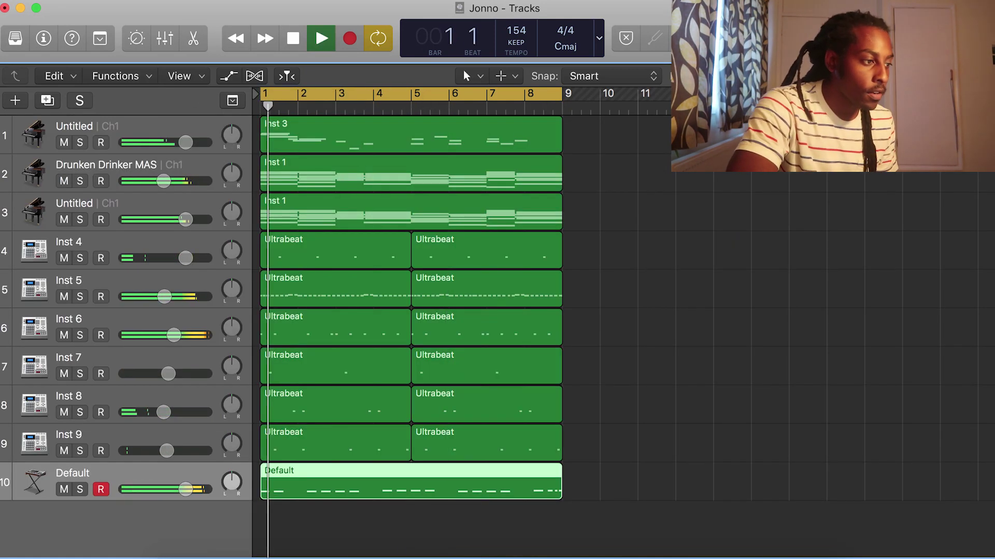